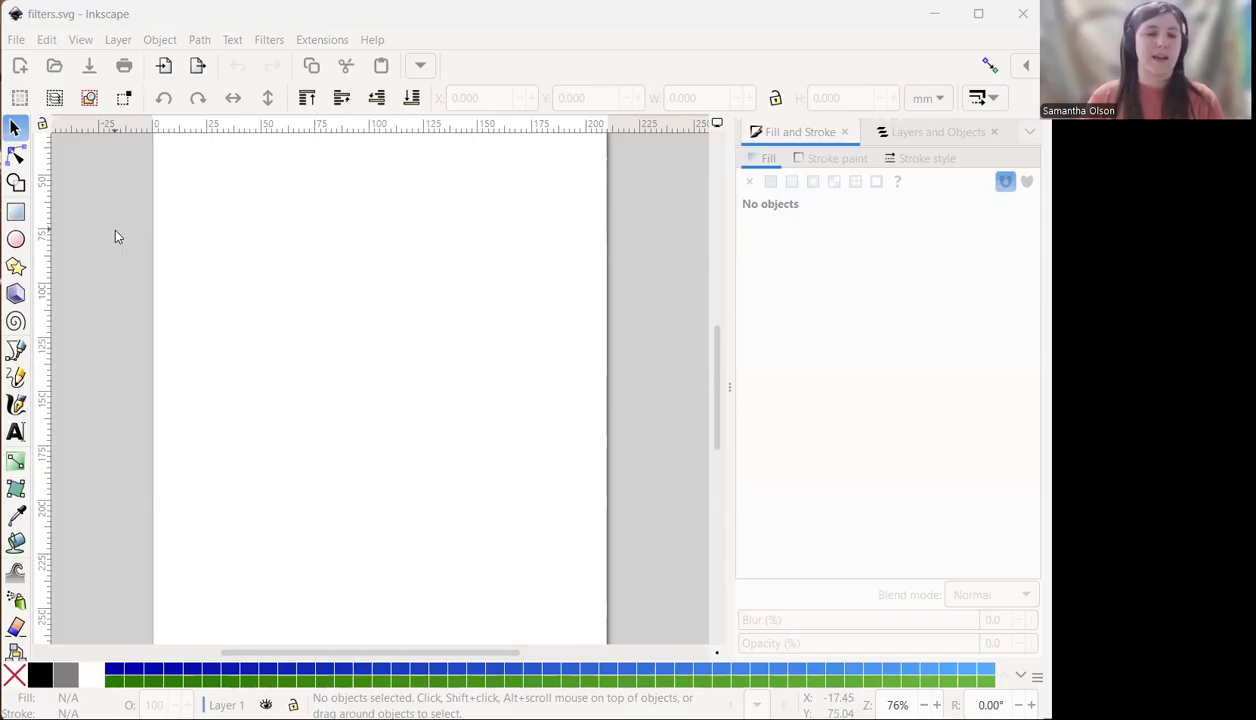
Draw a circle about 61 mm across and a square about 72 mm wide overlapping its lower-right part on the page.
{"action": "left_click", "coordinate": [18, 244]}
{"action": "left_click", "coordinate": [18, 246]}
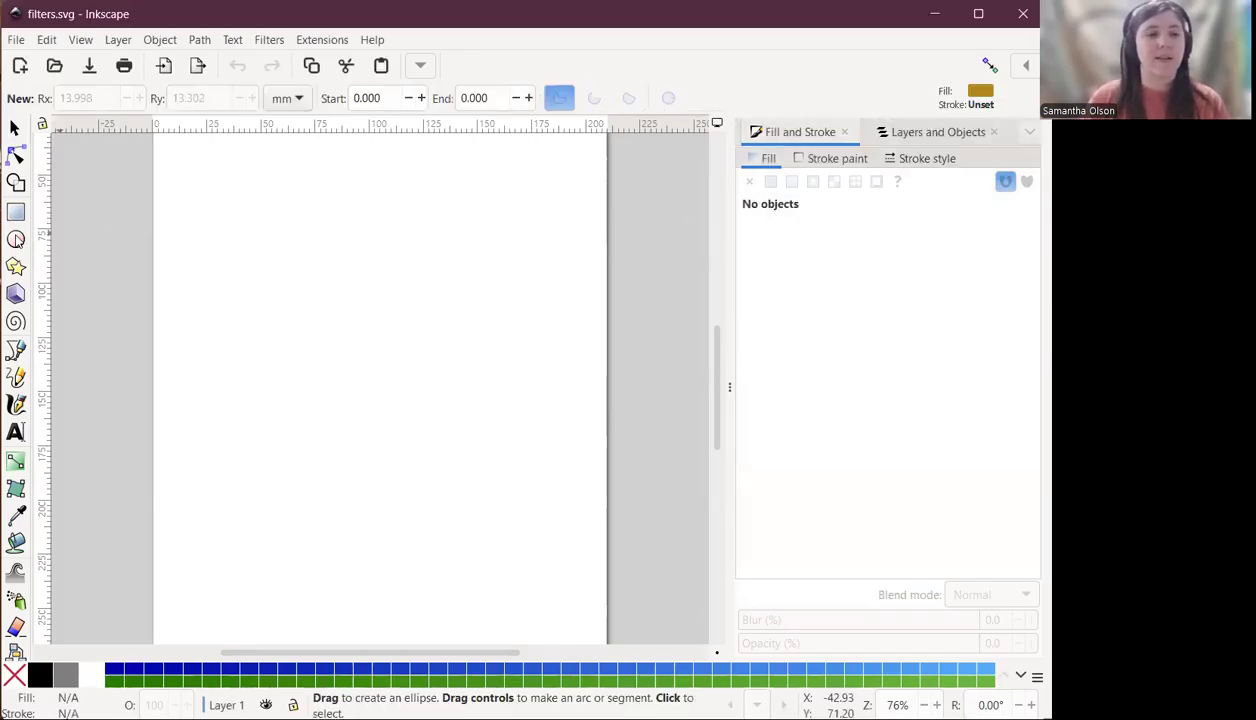
{"action": "mouse_move", "coordinate": [222, 221]}
{"action": "left_mouse_down"}
{"action": "mouse_move", "coordinate": [322, 294]}
{"action": "mouse_move", "coordinate": [357, 360]}
{"action": "left_mouse_up"}
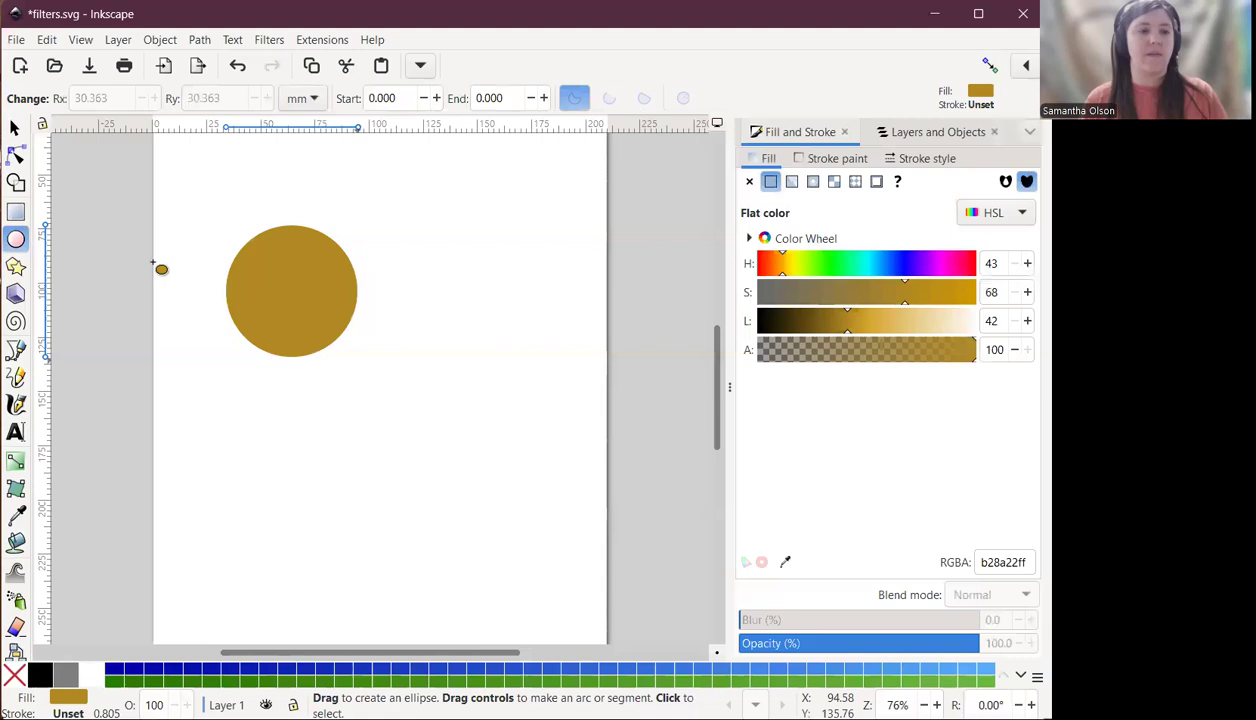
{"action": "left_click", "coordinate": [15, 211]}
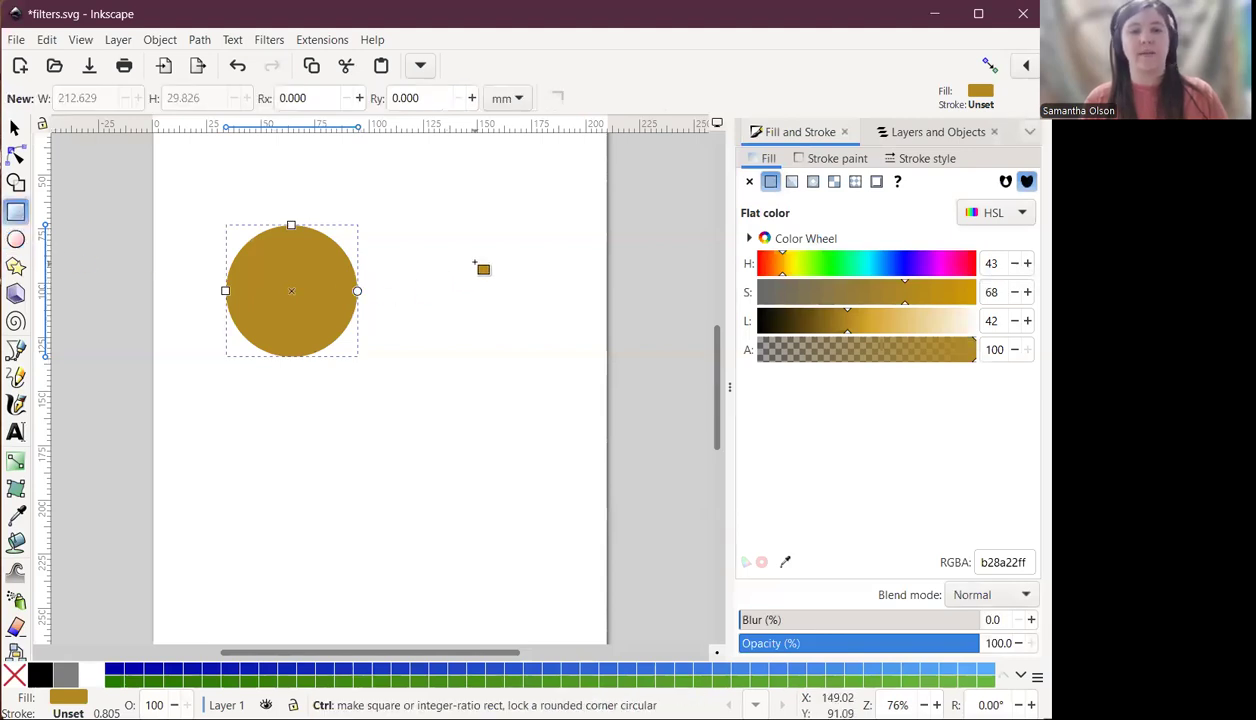
{"action": "left_click_drag", "start_coordinate": [470, 261], "coordinate": [314, 454]}
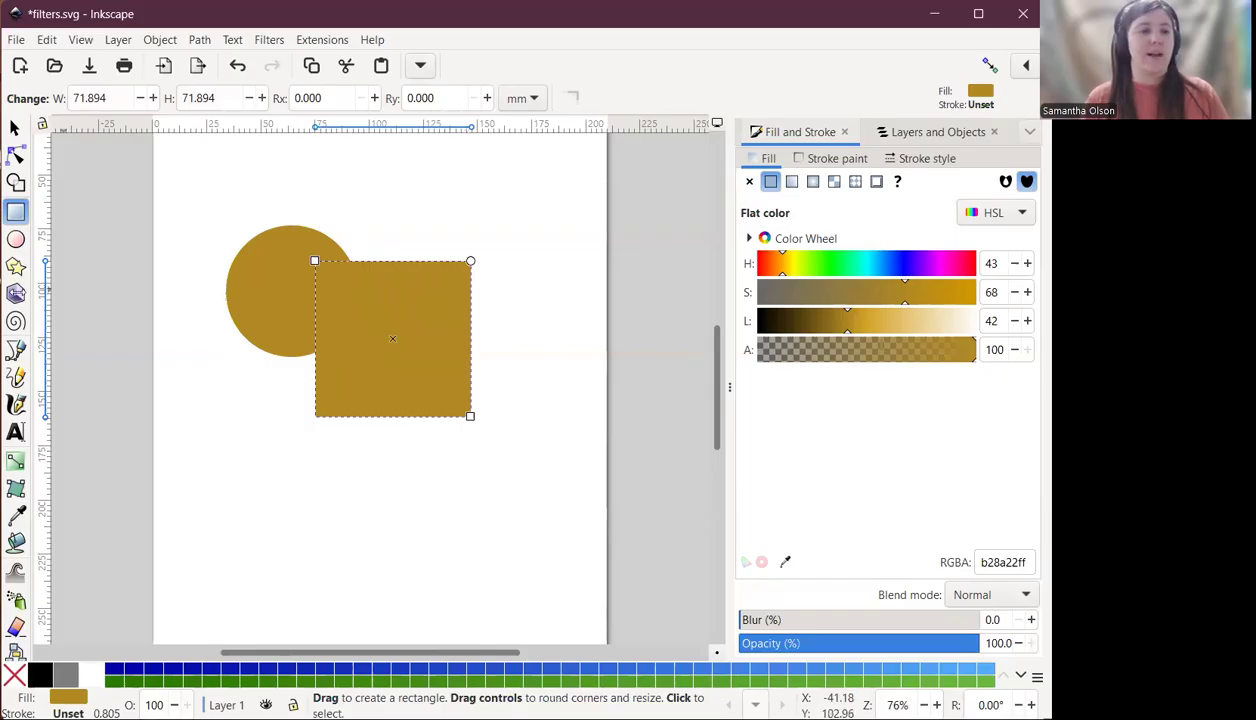
Draw an upright three-cornered polygon about 99 mm wide below the circle.
{"action": "left_click", "coordinate": [15, 265]}
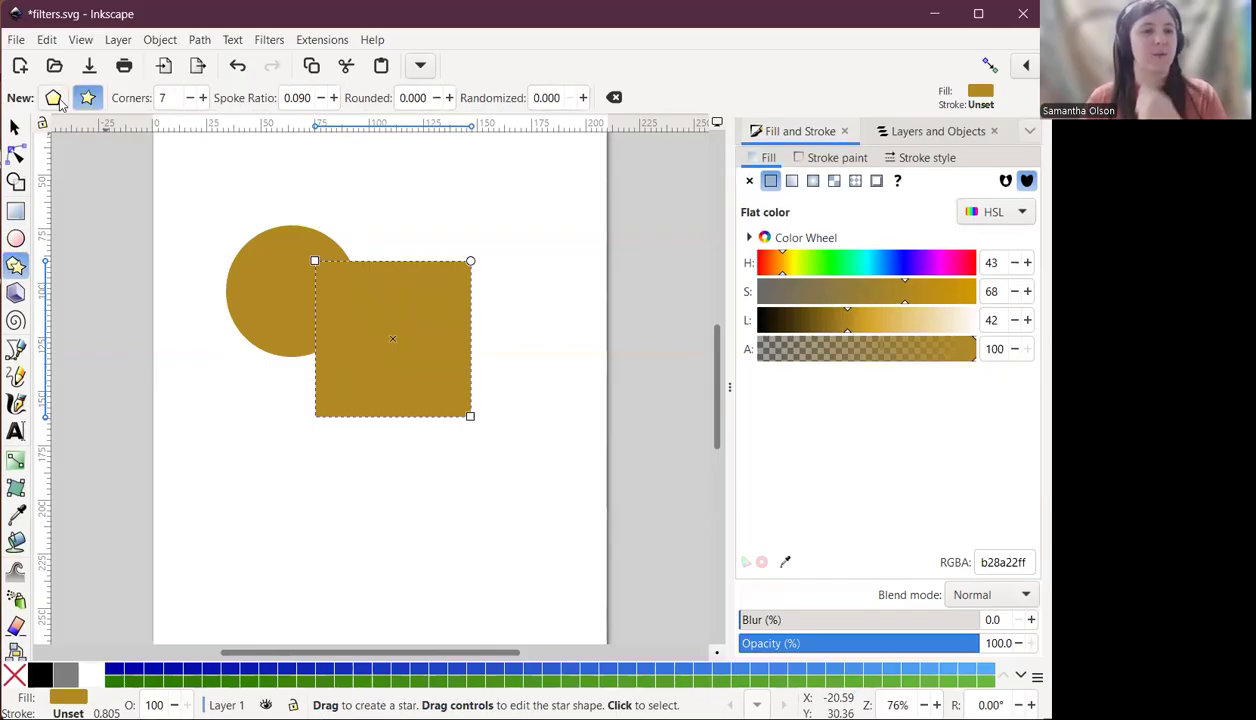
{"action": "left_click", "coordinate": [54, 98]}
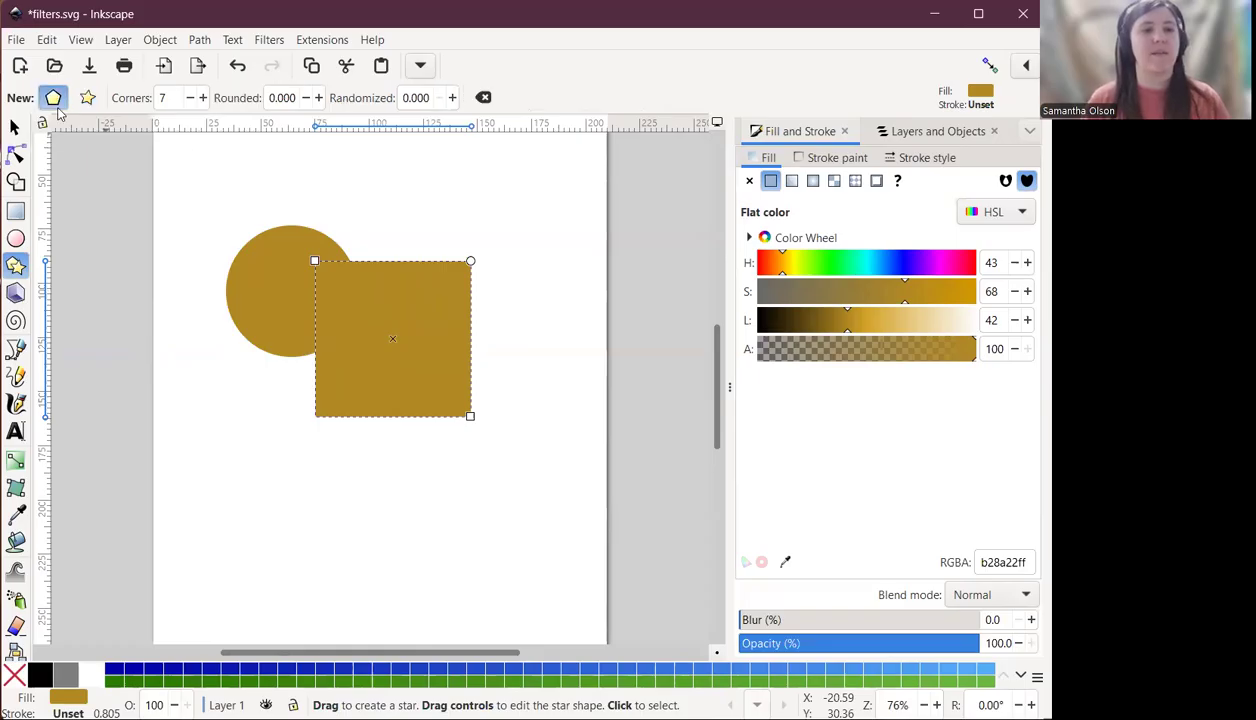
{"action": "left_click", "coordinate": [190, 99]}
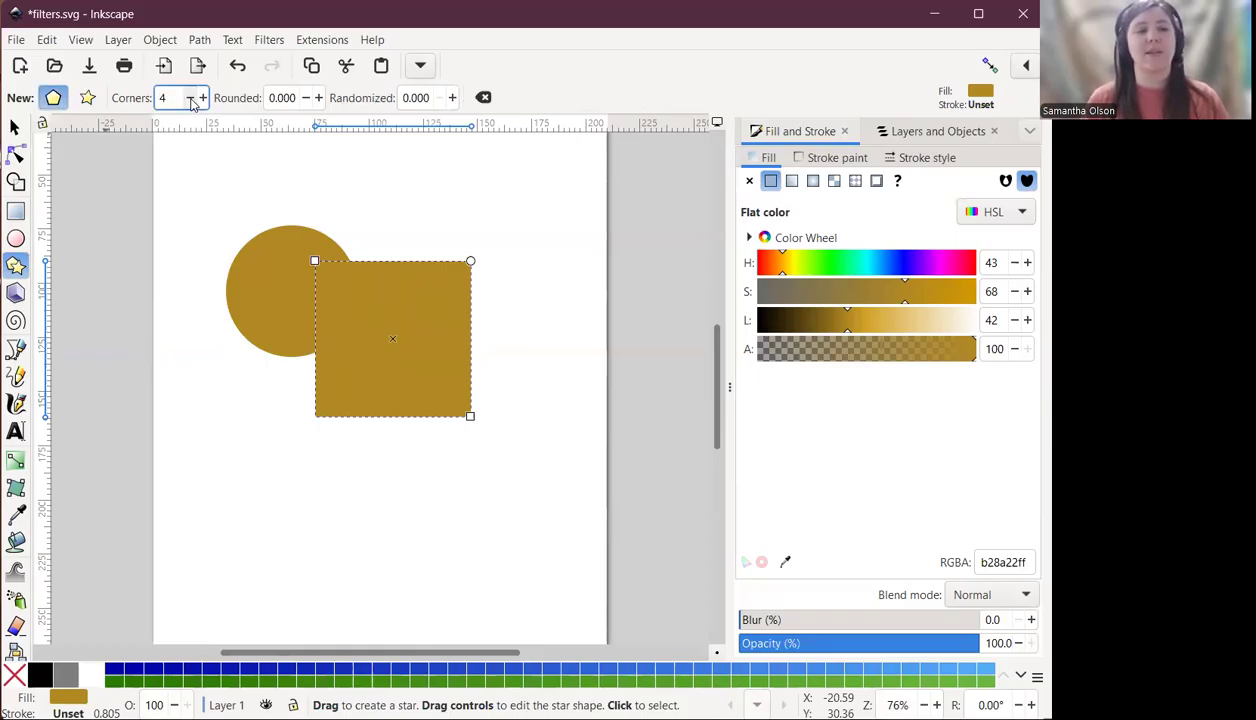
{"action": "left_click", "coordinate": [191, 100]}
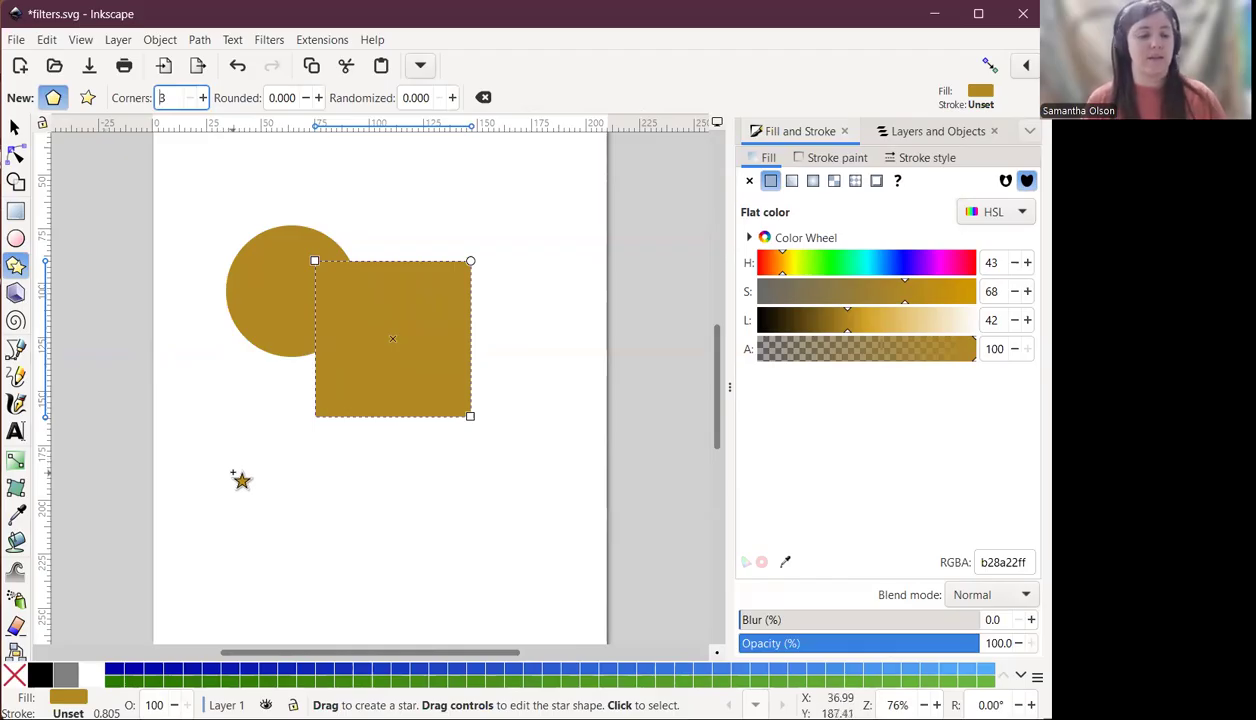
{"action": "left_click_drag", "start_coordinate": [233, 474], "coordinate": [233, 350]}
Move the square and the triangle to the right so the three shapes are separated on the page.
{"action": "left_click", "coordinate": [14, 127]}
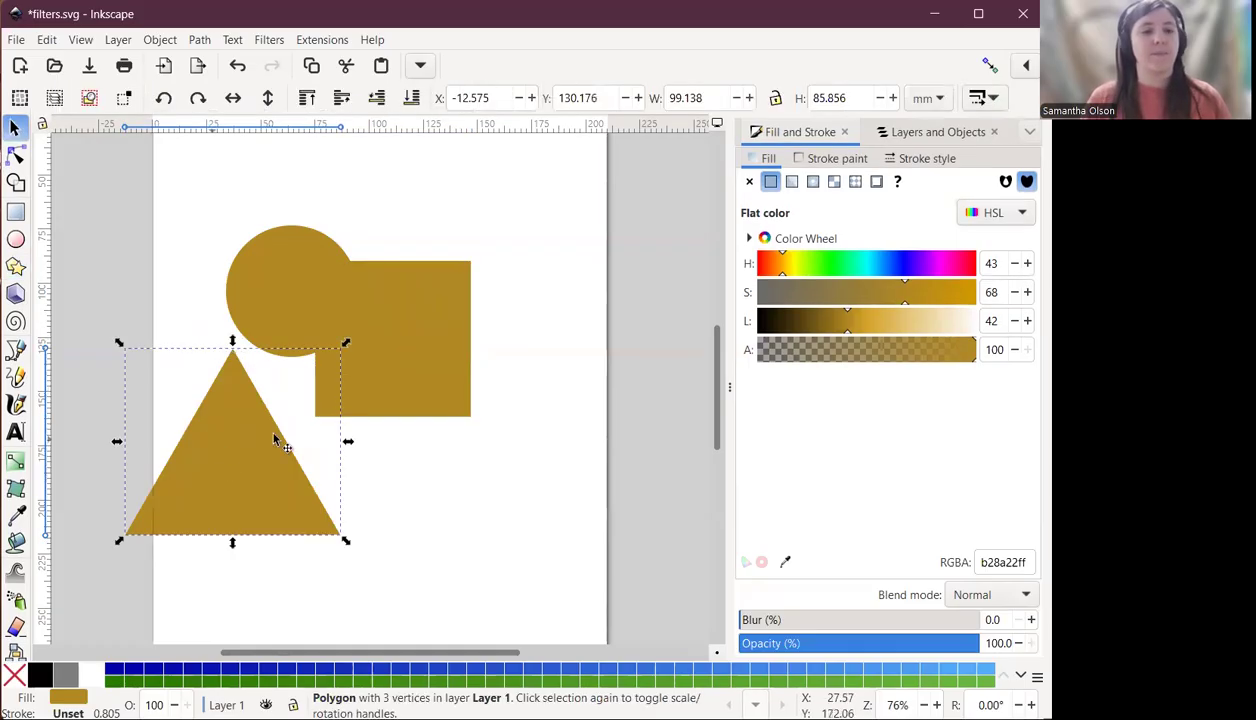
{"action": "left_click_drag", "start_coordinate": [395, 345], "coordinate": [488, 353]}
{"action": "left_click_drag", "start_coordinate": [262, 468], "coordinate": [352, 487]}
{"action": "left_click", "coordinate": [494, 528]}
Fill the circle with bright red, using hue 0, saturation 100 and lightness 47.
{"action": "left_click", "coordinate": [289, 294]}
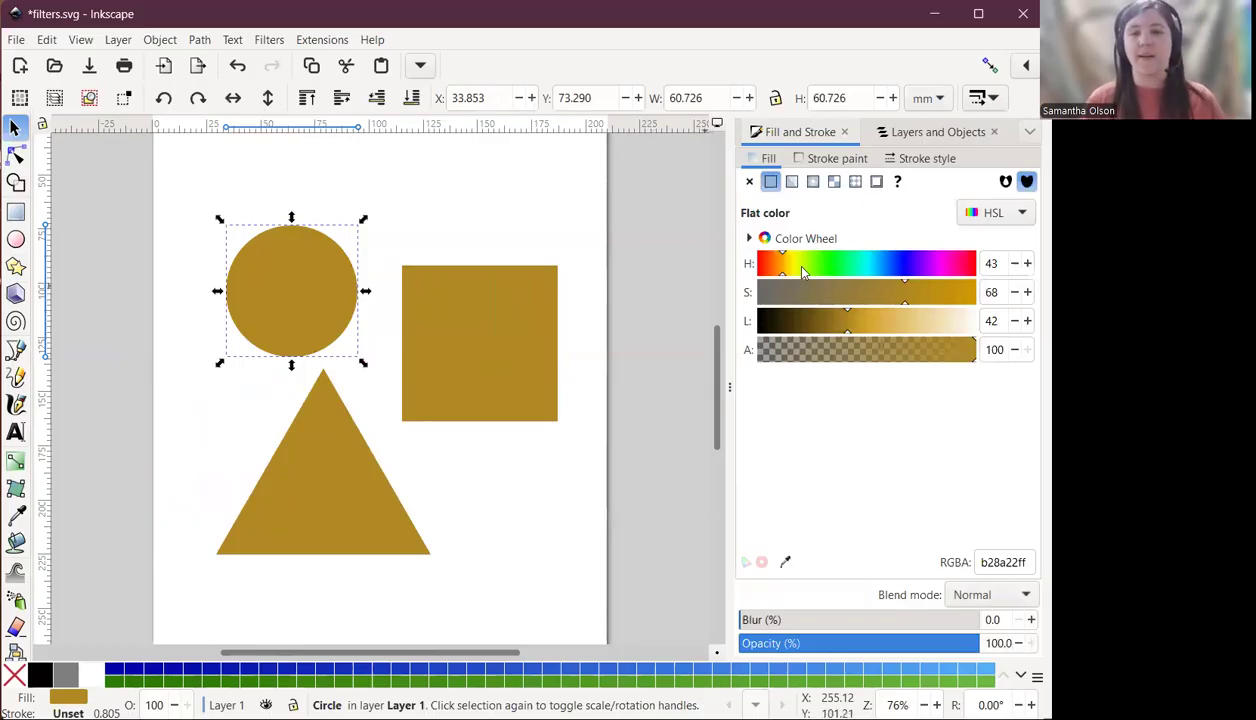
{"action": "left_click", "coordinate": [756, 270]}
{"action": "left_click", "coordinate": [970, 292]}
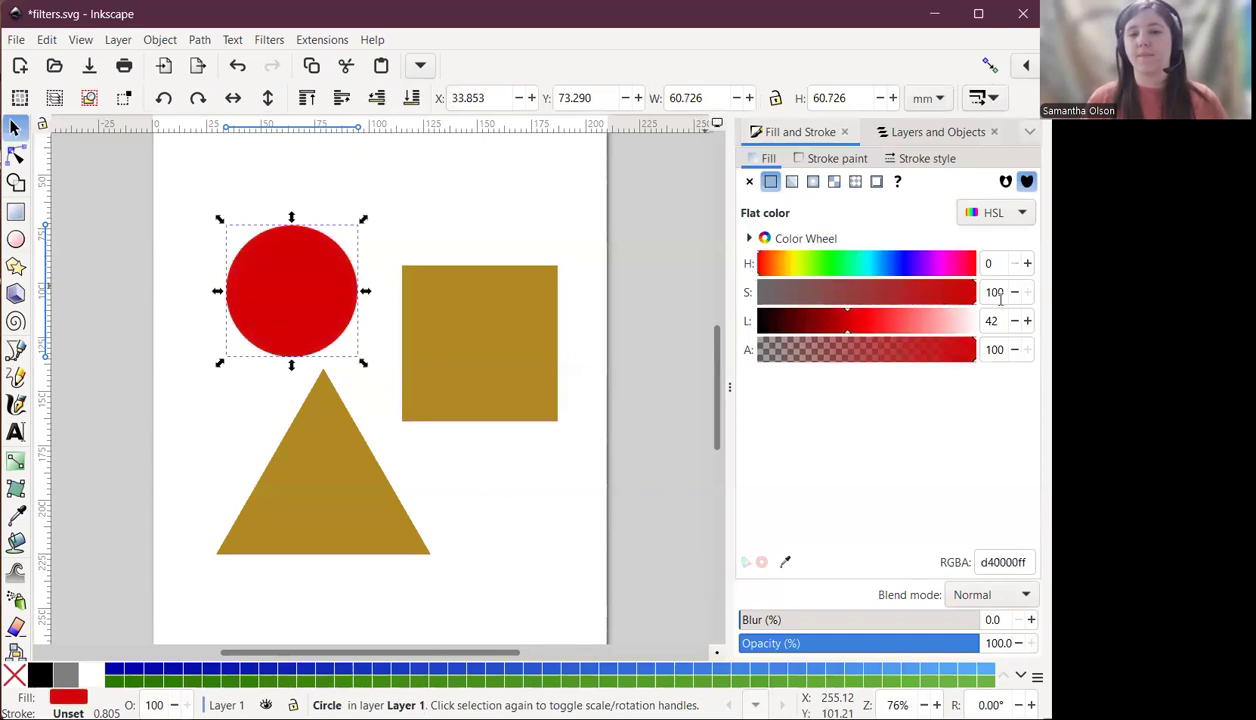
{"action": "left_click_drag", "start_coordinate": [855, 320], "coordinate": [864, 321]}
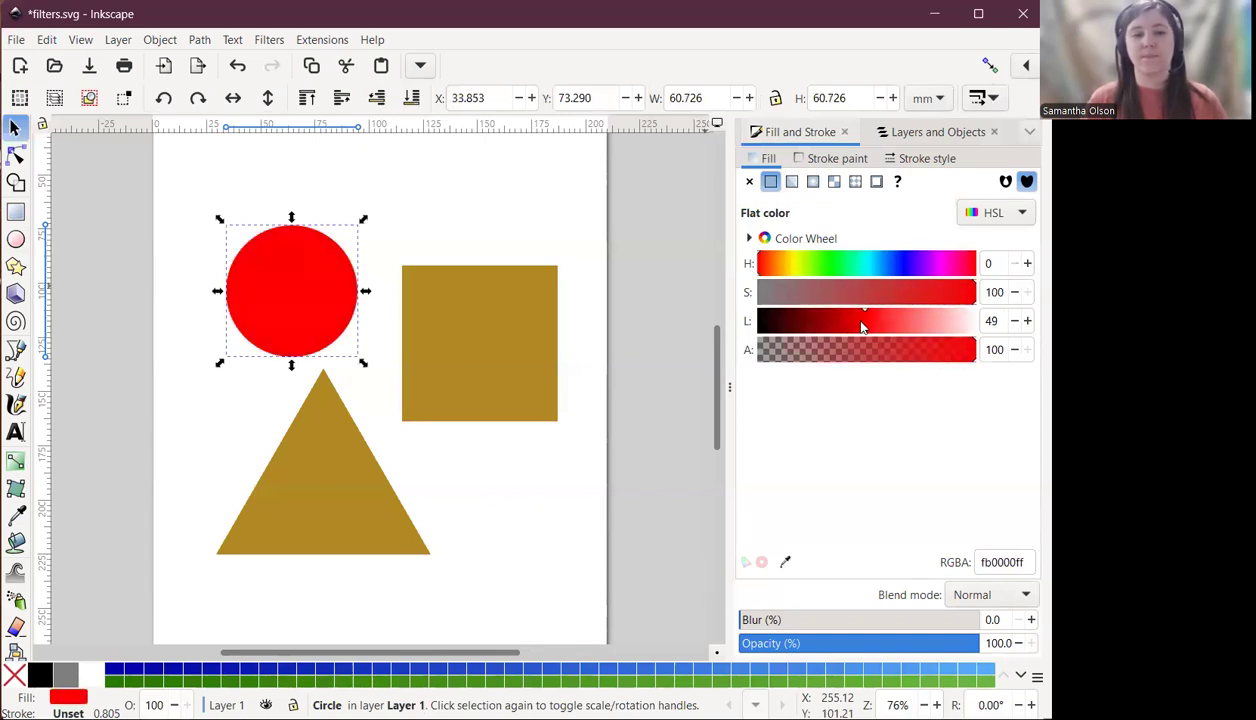
Fill the square with blue, using hue 217 and saturation 100.
{"action": "left_click", "coordinate": [507, 326]}
{"action": "left_click", "coordinate": [890, 266]}
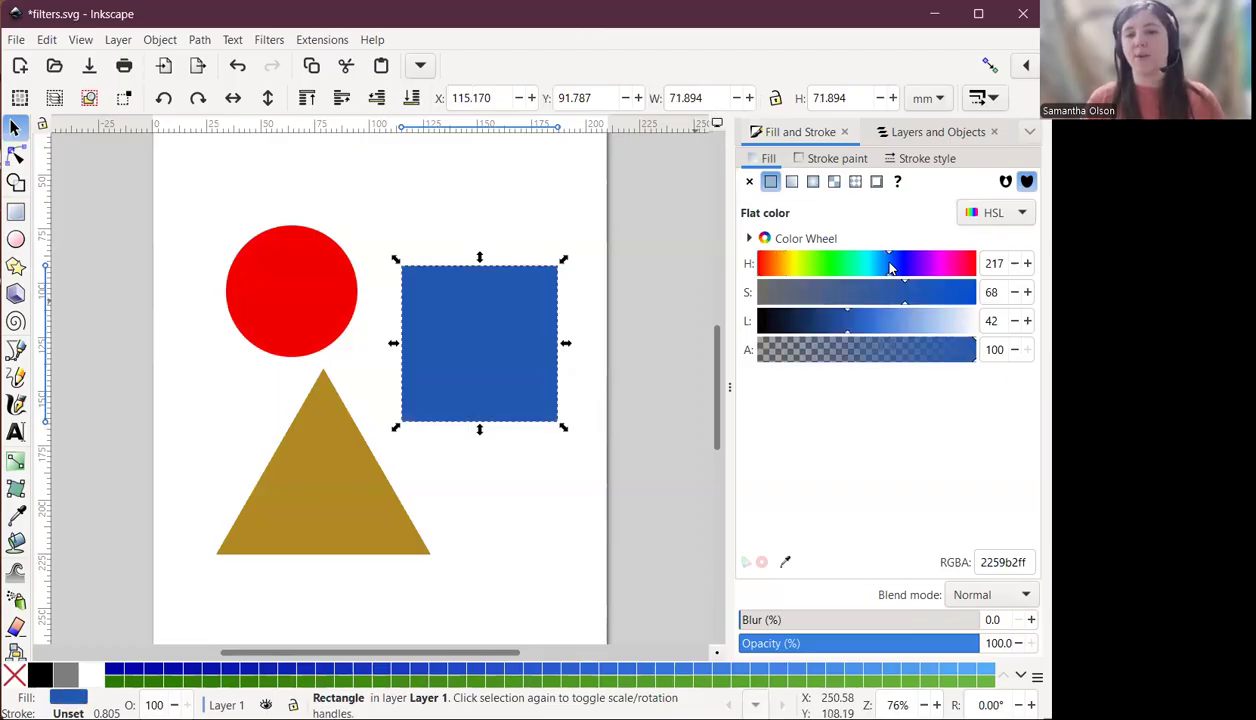
{"action": "left_click_drag", "start_coordinate": [905, 292], "coordinate": [975, 292]}
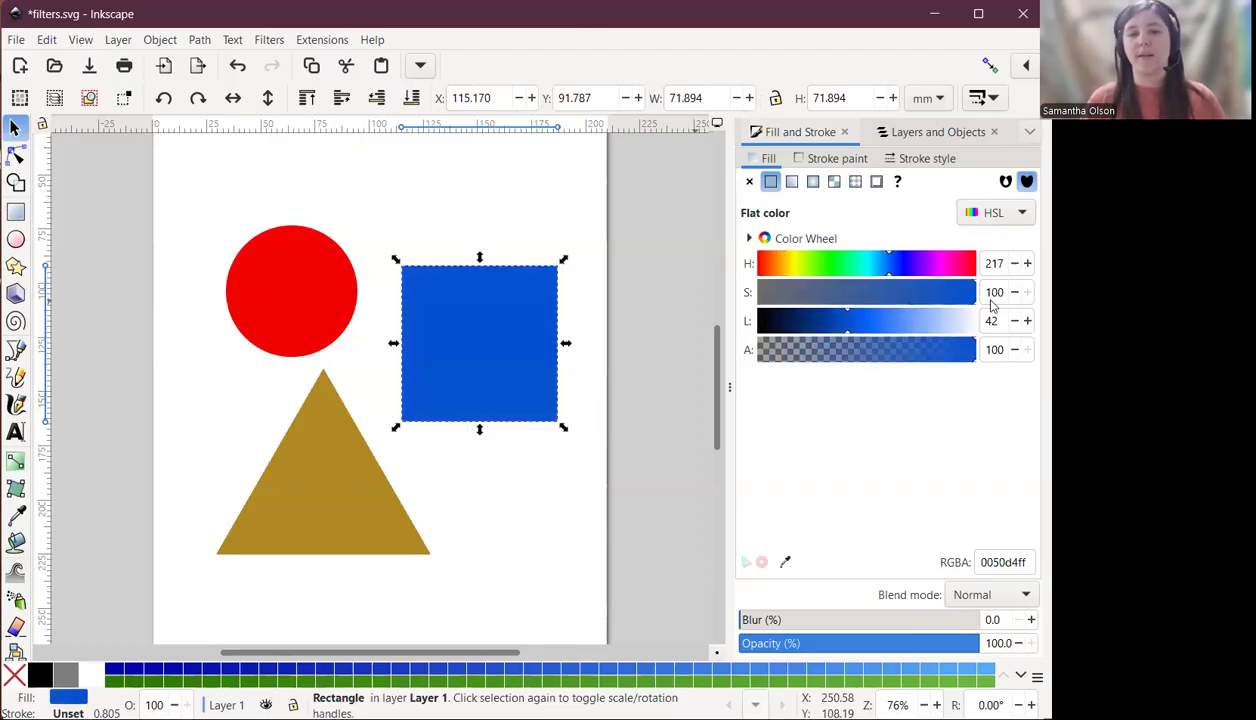
Fill the triangle with bright green, using hue 127, saturation 100 and lightness 54.
{"action": "left_click", "coordinate": [317, 480]}
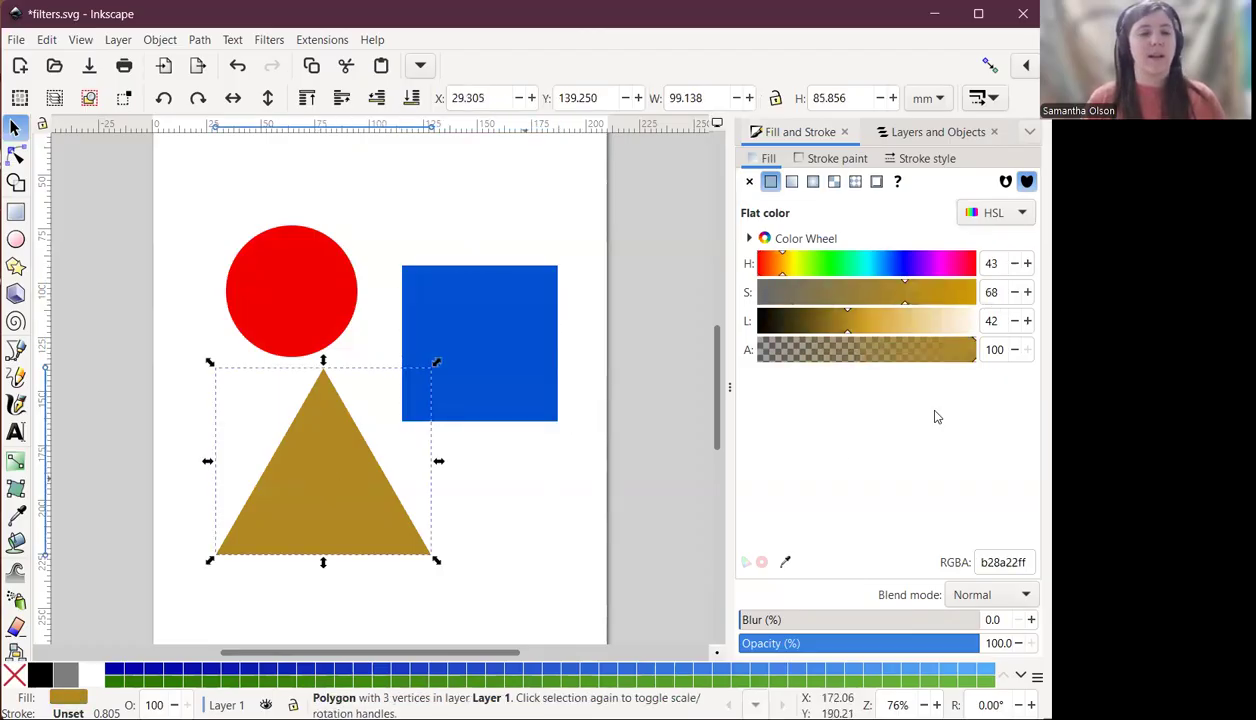
{"action": "left_click", "coordinate": [834, 265]}
{"action": "left_click_drag", "start_coordinate": [930, 292], "coordinate": [988, 301]}
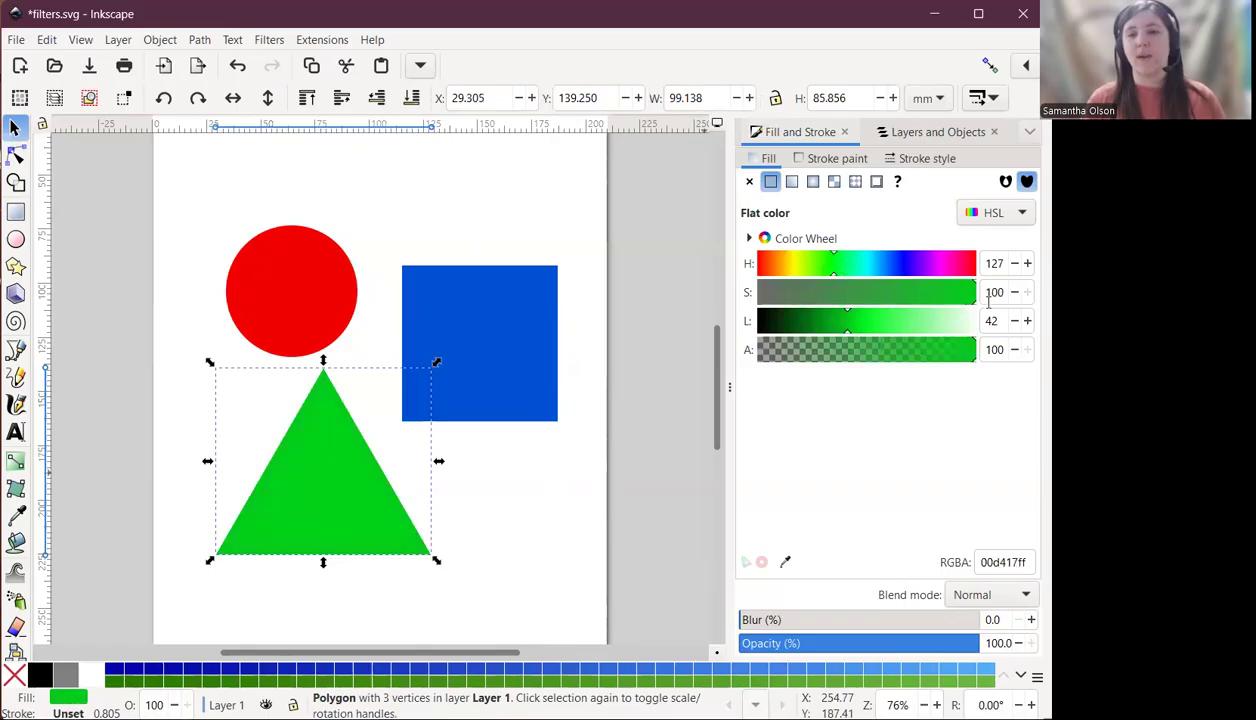
{"action": "left_click_drag", "start_coordinate": [890, 328], "coordinate": [875, 325]}
{"action": "left_click", "coordinate": [634, 412]}
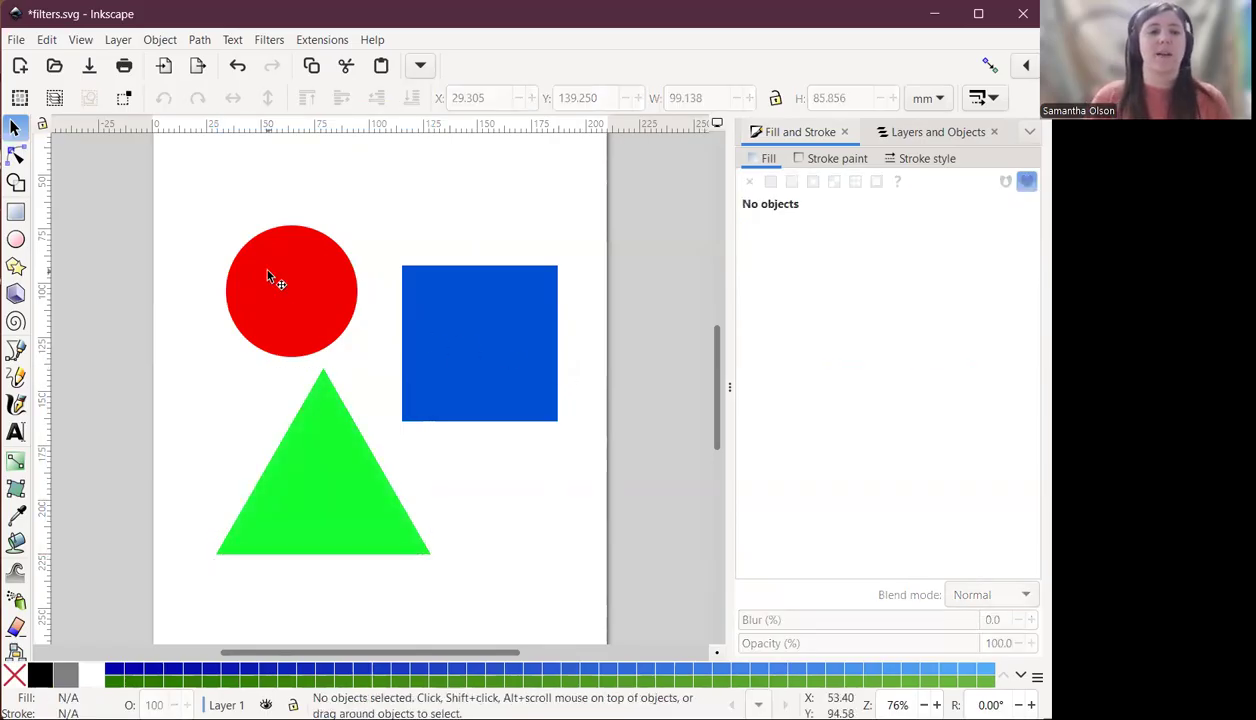
Enlarge the red circle and move the three shapes together so they overlap, with the triangle in front.
{"action": "left_click", "coordinate": [272, 278]}
{"action": "left_click", "coordinate": [456, 318]}
{"action": "left_click", "coordinate": [278, 290]}
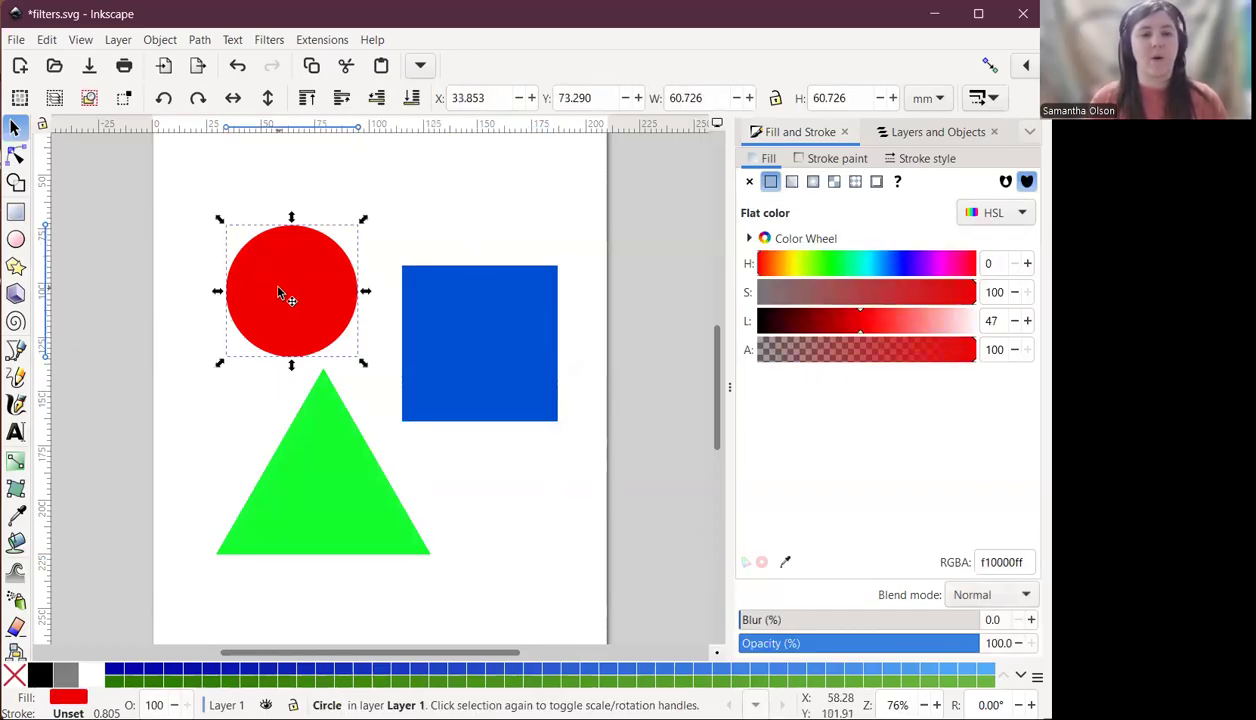
{"action": "left_click_drag", "start_coordinate": [364, 219], "coordinate": [440, 181]}
{"action": "left_click_drag", "start_coordinate": [312, 243], "coordinate": [337, 246]}
{"action": "left_click_drag", "start_coordinate": [482, 339], "coordinate": [463, 320]}
{"action": "left_click_drag", "start_coordinate": [292, 477], "coordinate": [338, 379]}
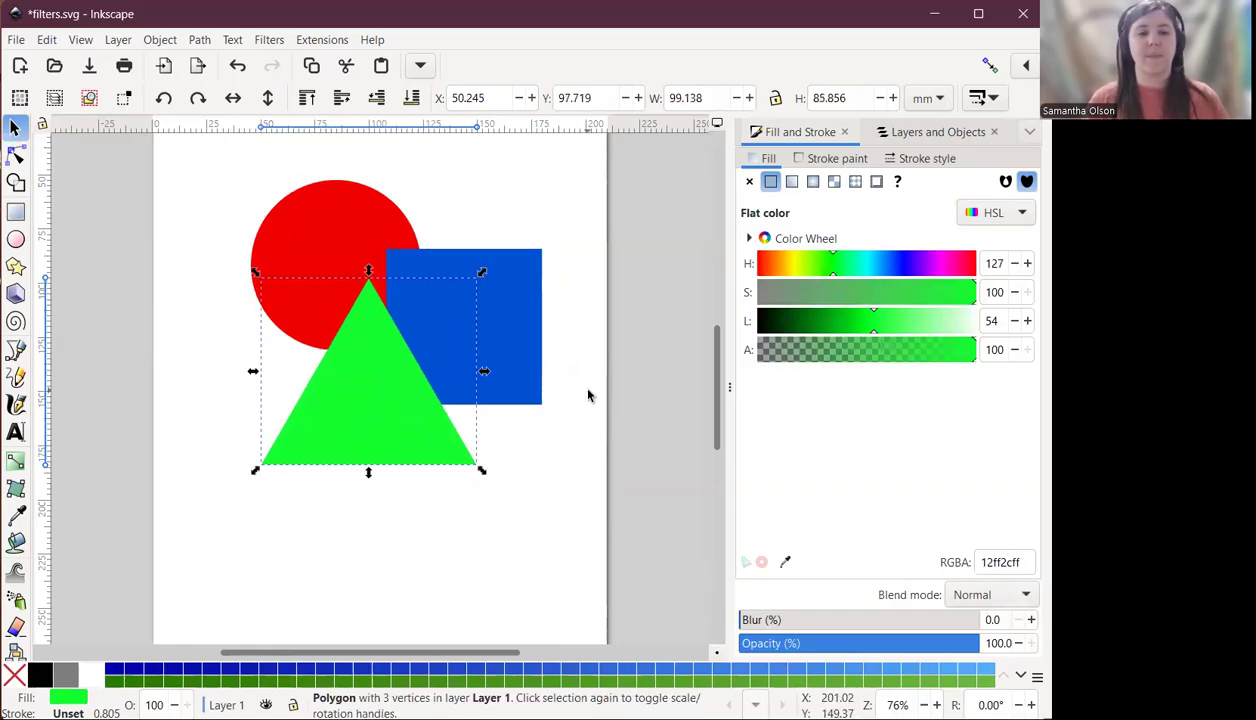
{"action": "left_click", "coordinate": [590, 394]}
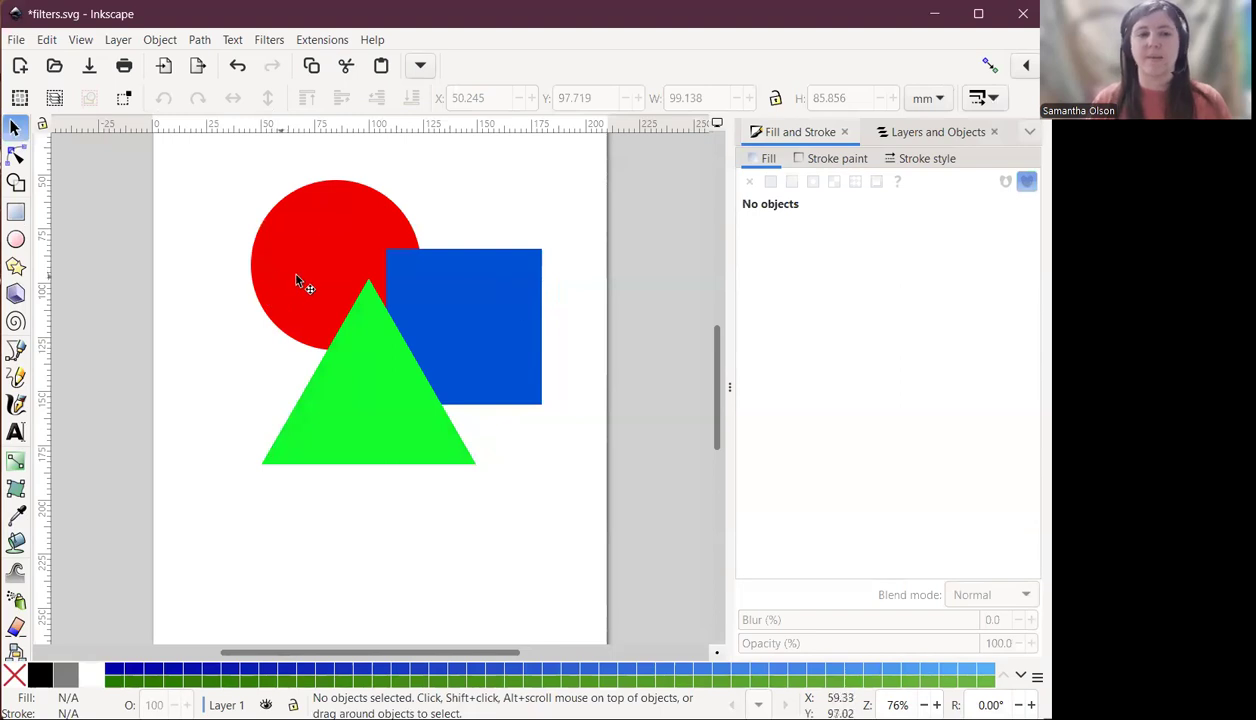
Group the circle, square and triangle, and move the group slightly up and to the left.
{"action": "scroll", "coordinate": [390, 272], "scroll_direction": "up", "scroll_amount": 2}
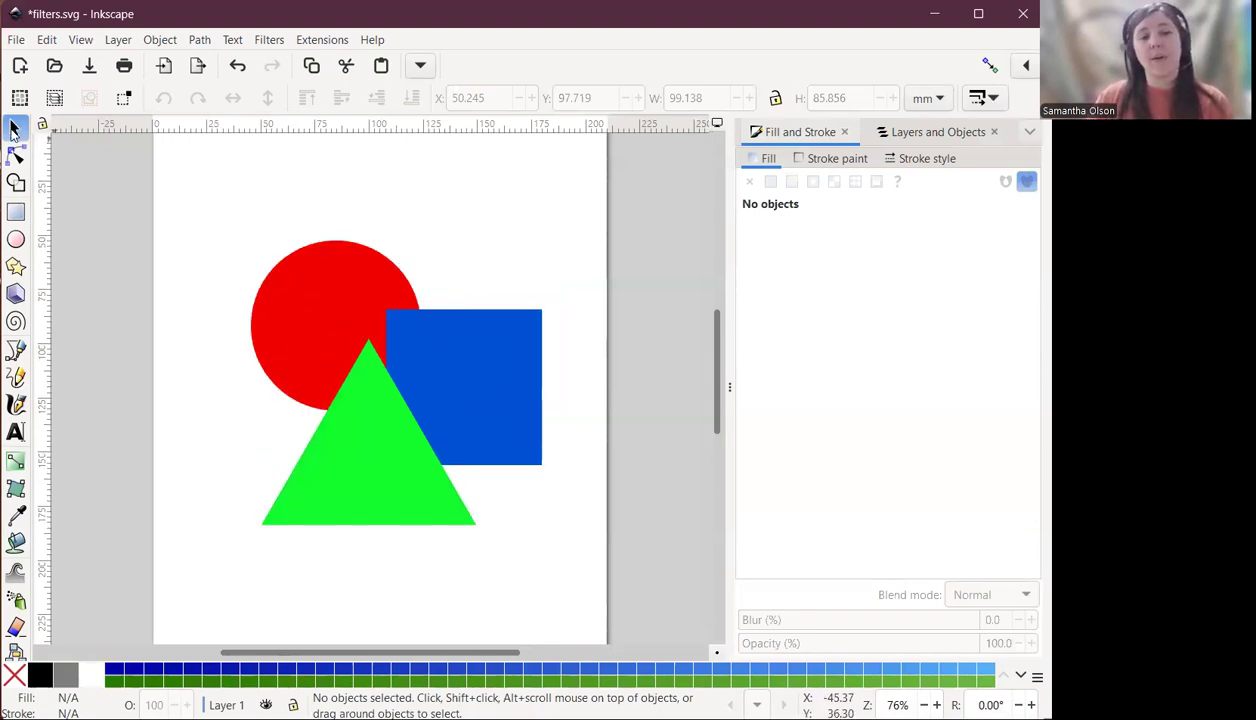
{"action": "left_click_drag", "start_coordinate": [178, 209], "coordinate": [594, 560]}
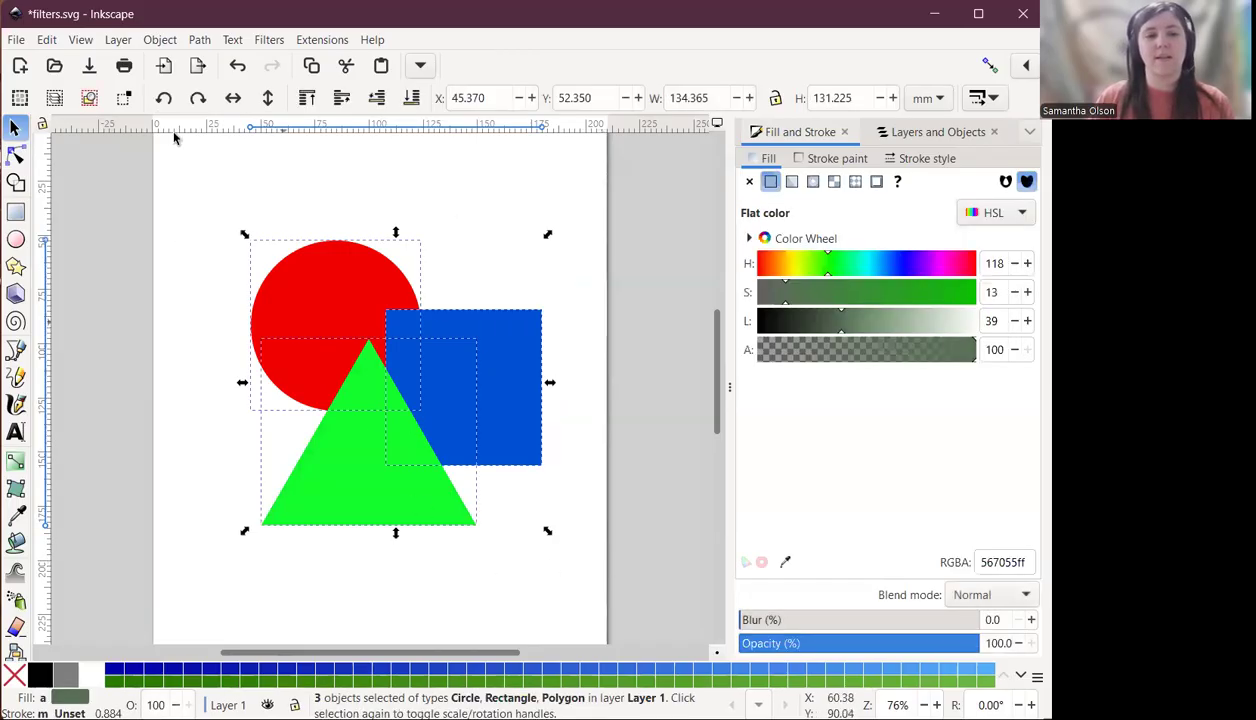
{"action": "left_click", "coordinate": [162, 40]}
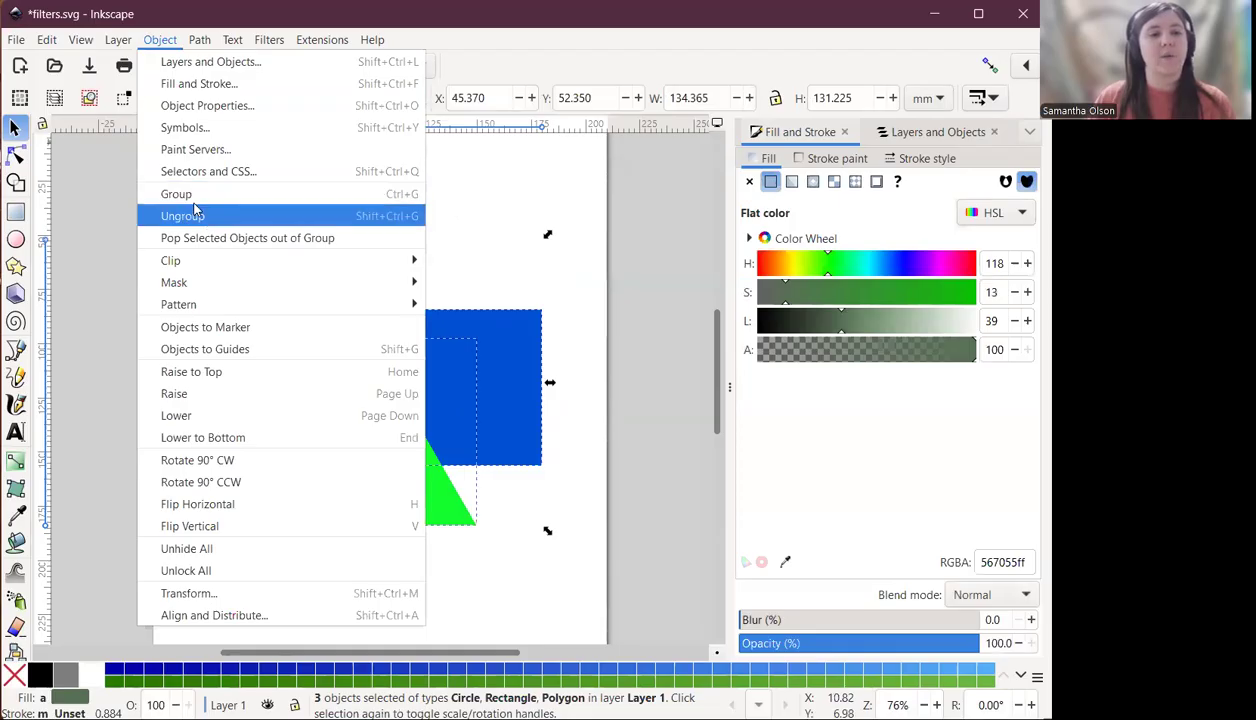
{"action": "left_click", "coordinate": [186, 195]}
{"action": "left_click", "coordinate": [106, 252]}
{"action": "left_click_drag", "start_coordinate": [368, 322], "coordinate": [340, 302]}
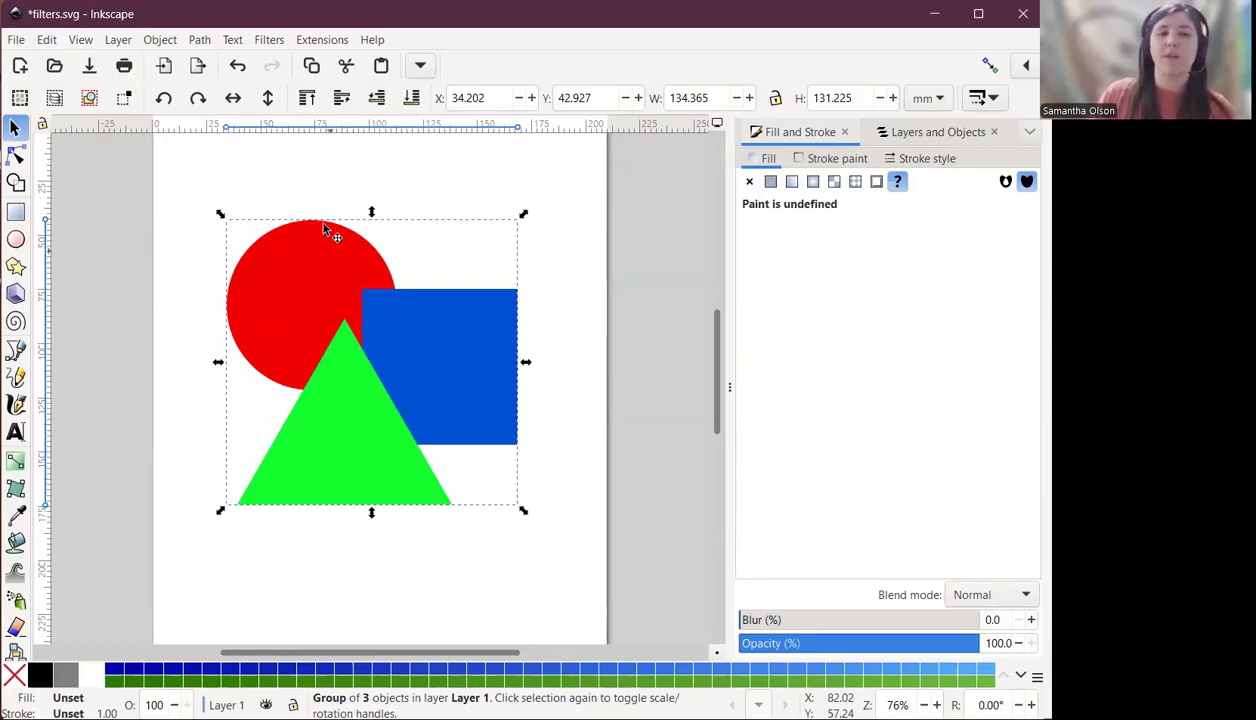
Try the Ridged Border bevel filter on the grouped shapes and undo it.
{"action": "left_click", "coordinate": [269, 41]}
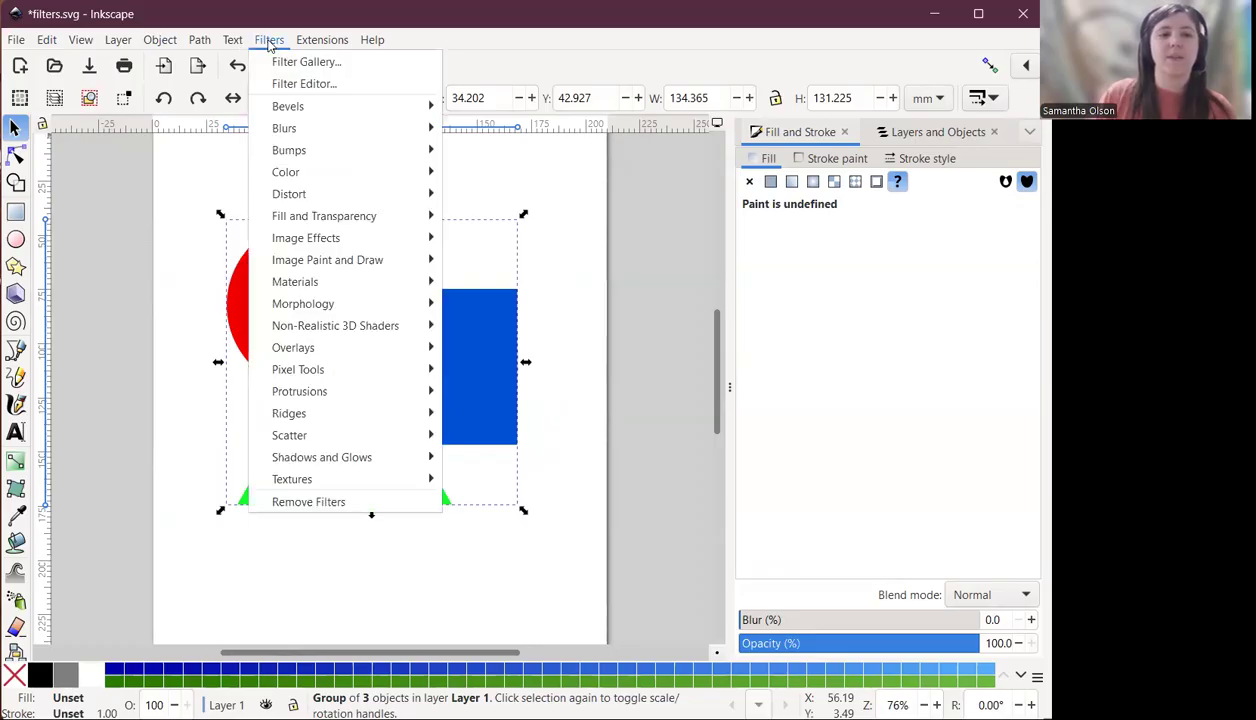
{"action": "mouse_move", "coordinate": [293, 108]}
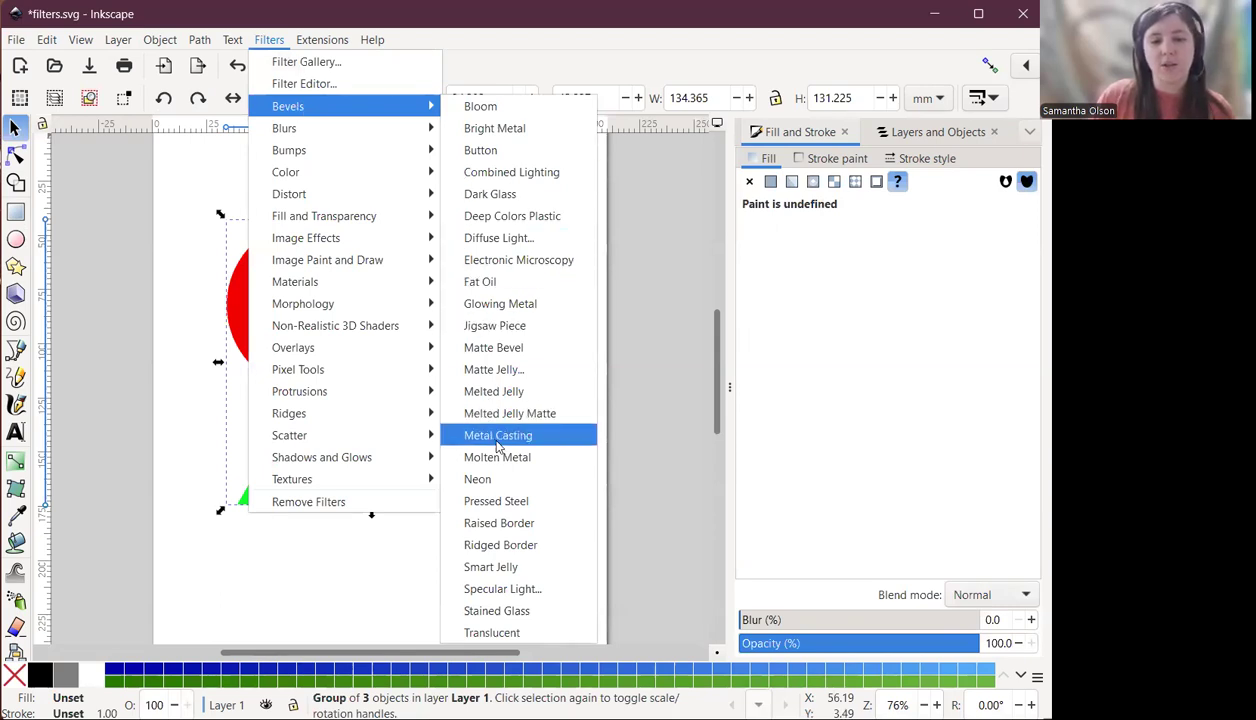
{"action": "left_click", "coordinate": [500, 545]}
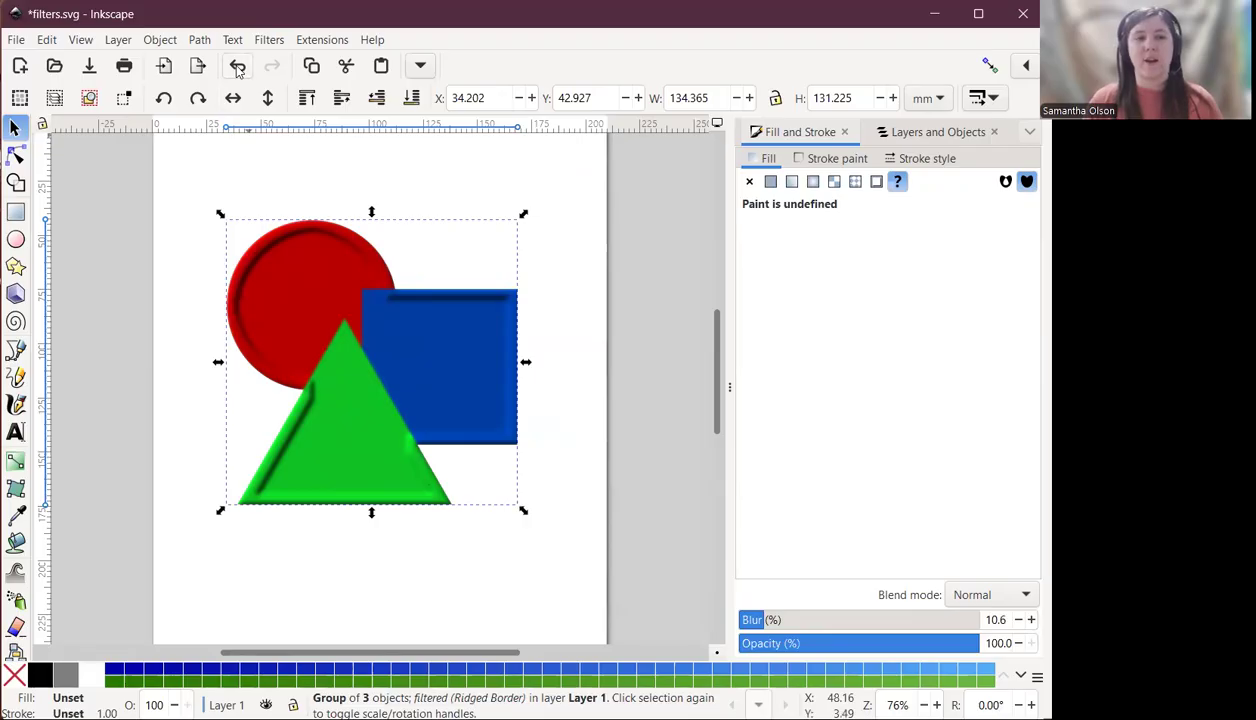
{"action": "key", "text": "ctrl+z"}
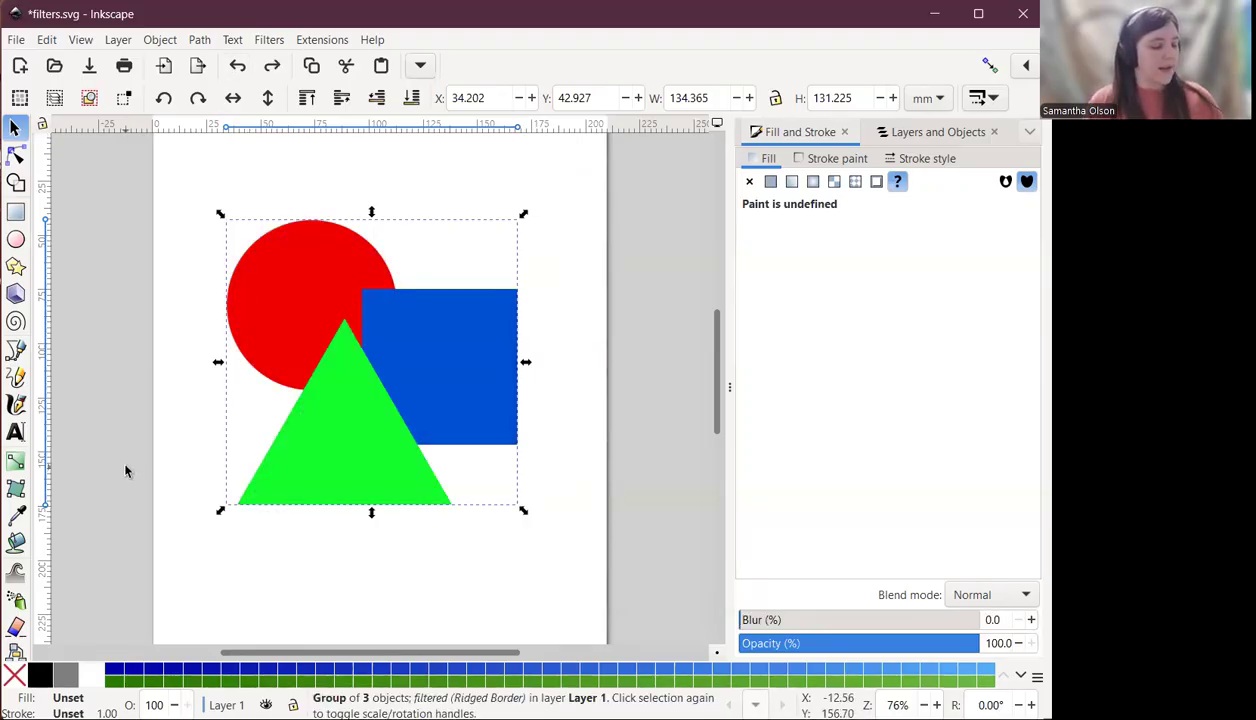
Try the Apparition blur filter on the grouped shapes and undo it.
{"action": "left_click", "coordinate": [268, 40]}
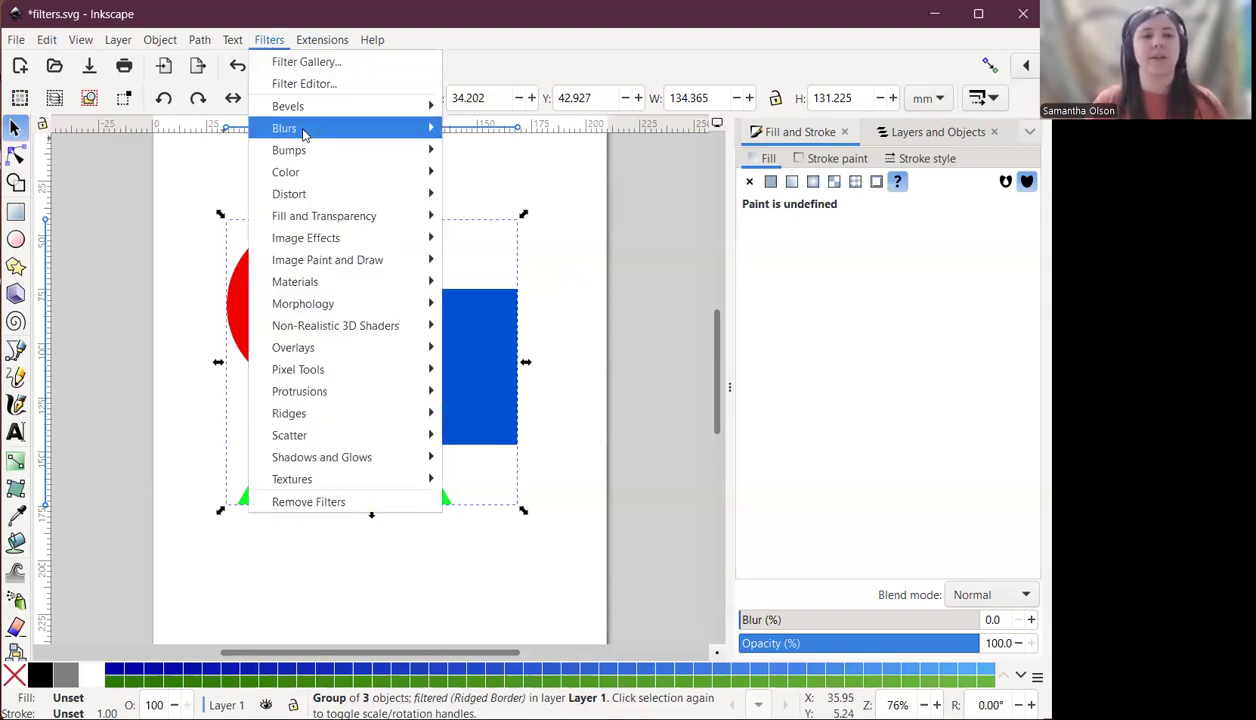
{"action": "mouse_move", "coordinate": [350, 130]}
{"action": "left_click", "coordinate": [476, 134]}
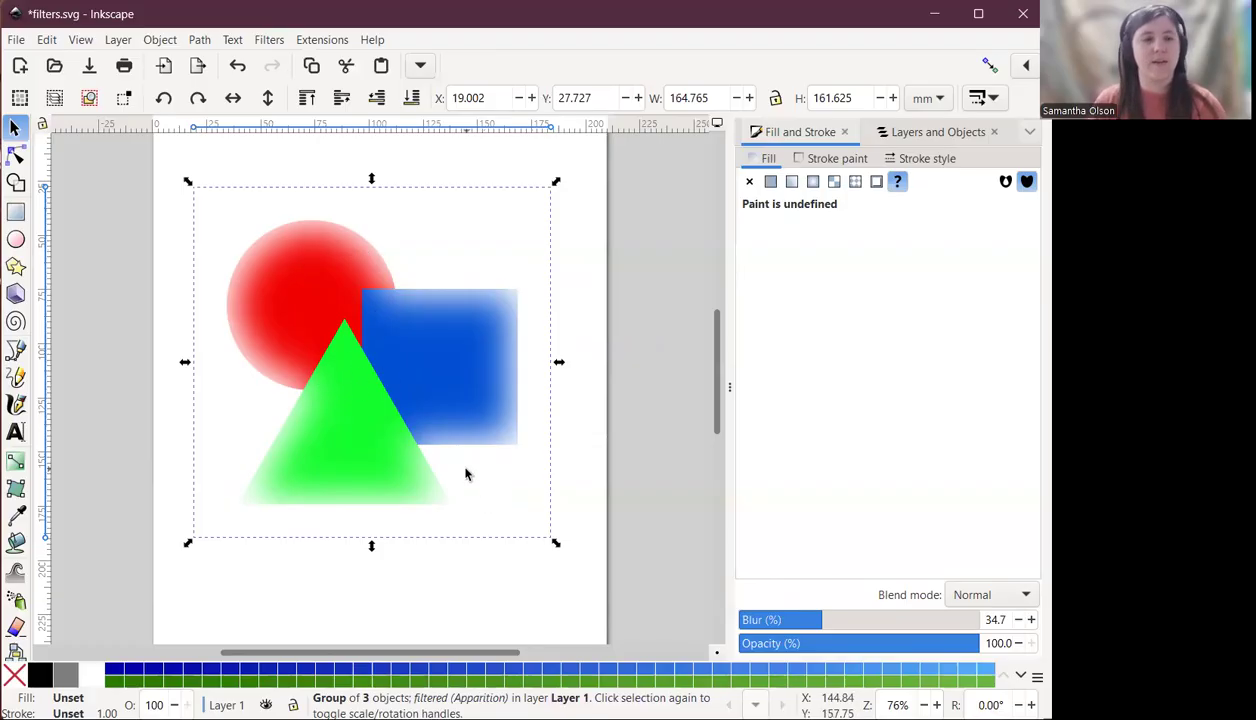
{"action": "key", "text": "ctrl+z"}
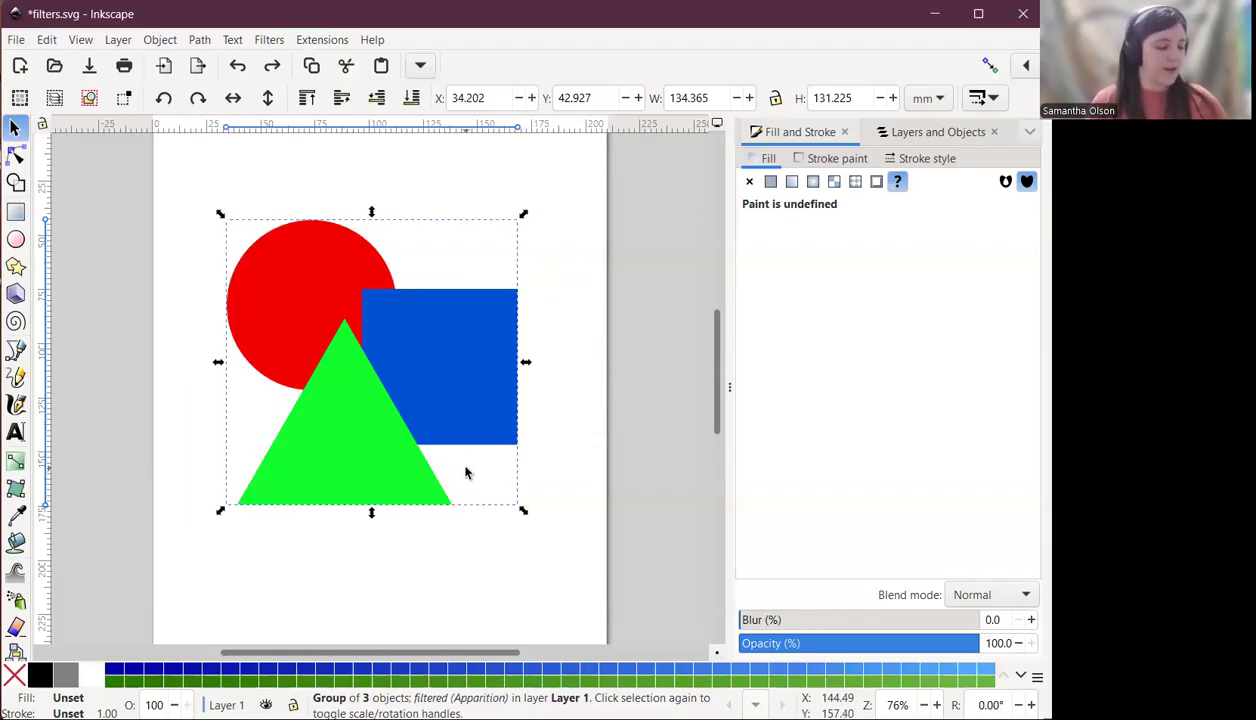
Apply the Paper Bump filter to the grouped shapes.
{"action": "left_click", "coordinate": [268, 44]}
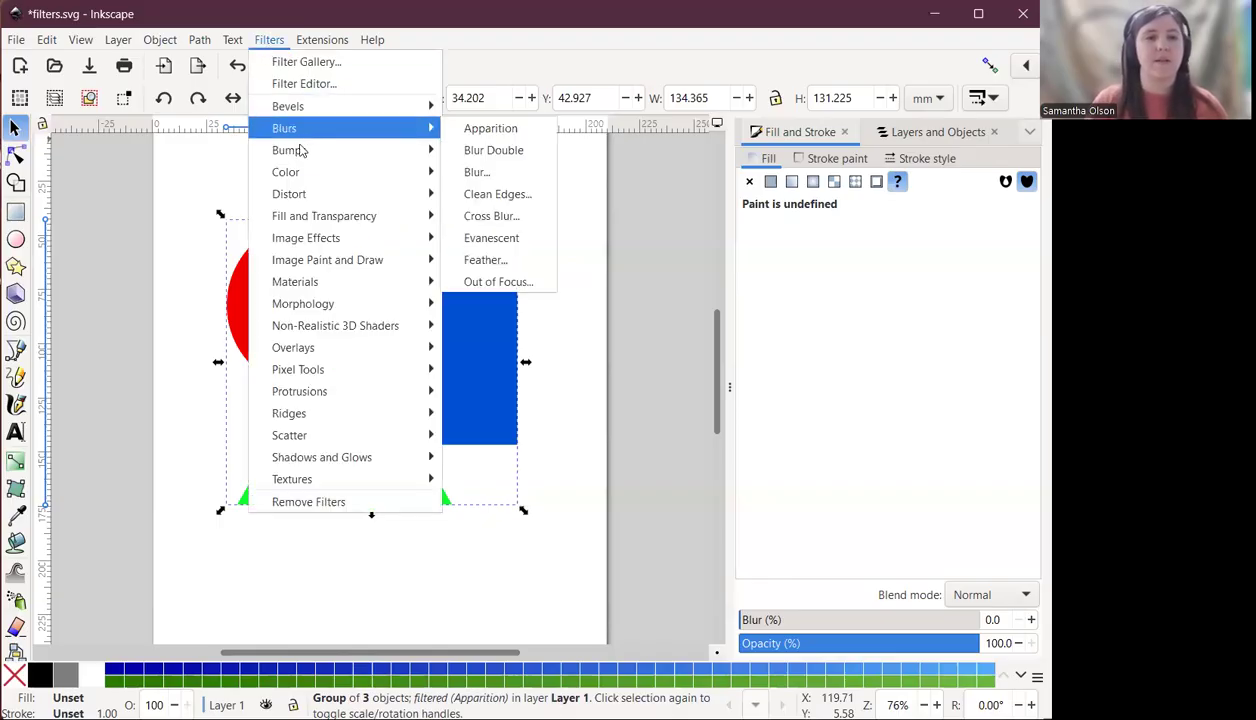
{"action": "mouse_move", "coordinate": [298, 155]}
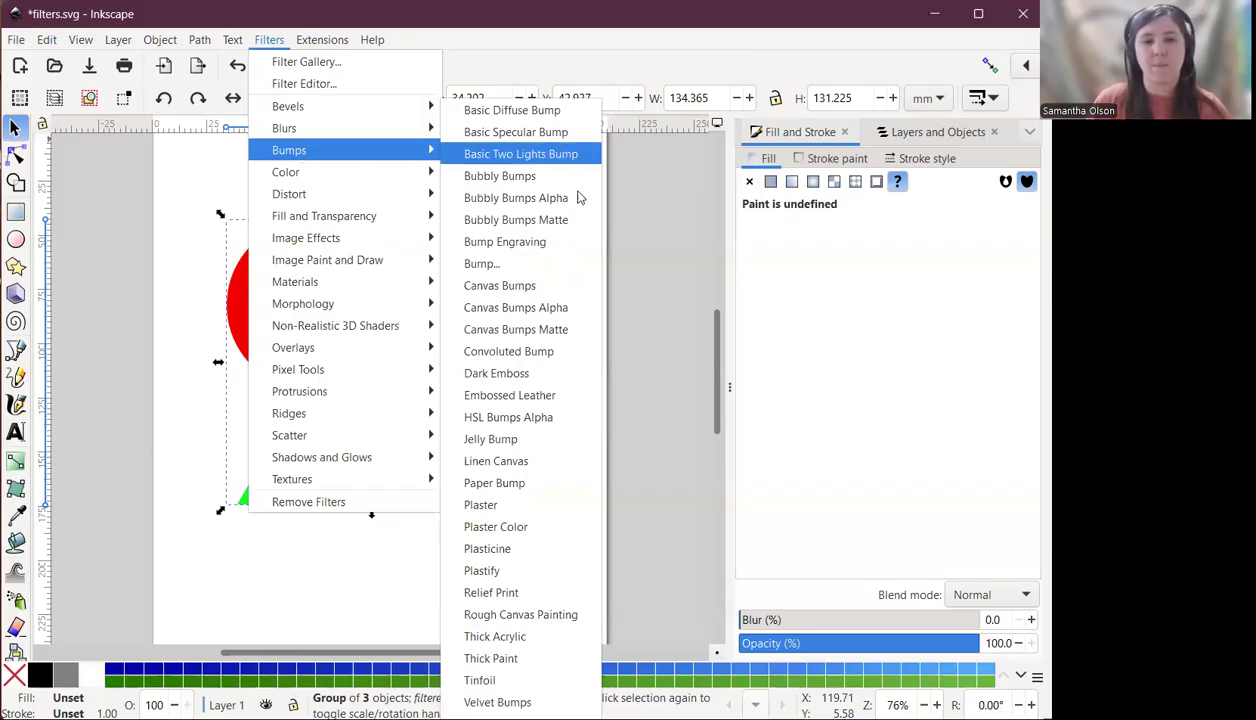
{"action": "left_click", "coordinate": [530, 483]}
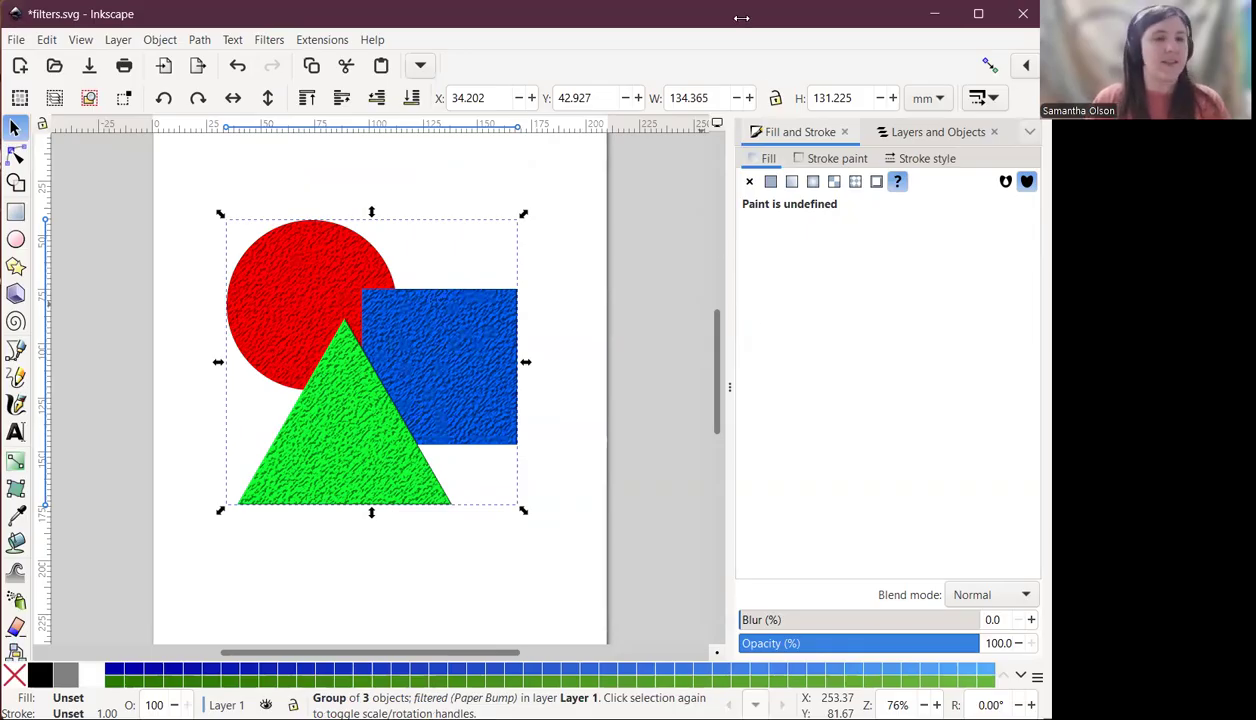
Open the Color Shift filter for the grouped shapes, move its dialog beside them, and turn on live preview.
{"action": "left_click", "coordinate": [269, 42]}
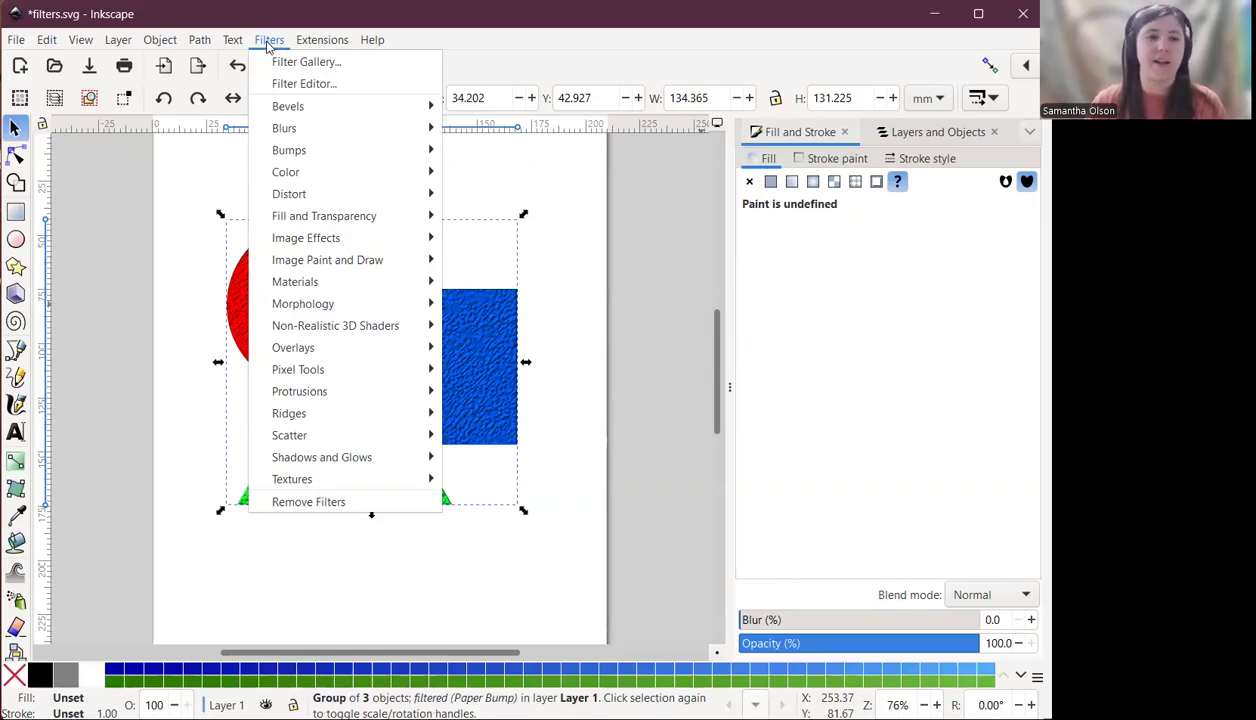
{"action": "mouse_move", "coordinate": [286, 180]}
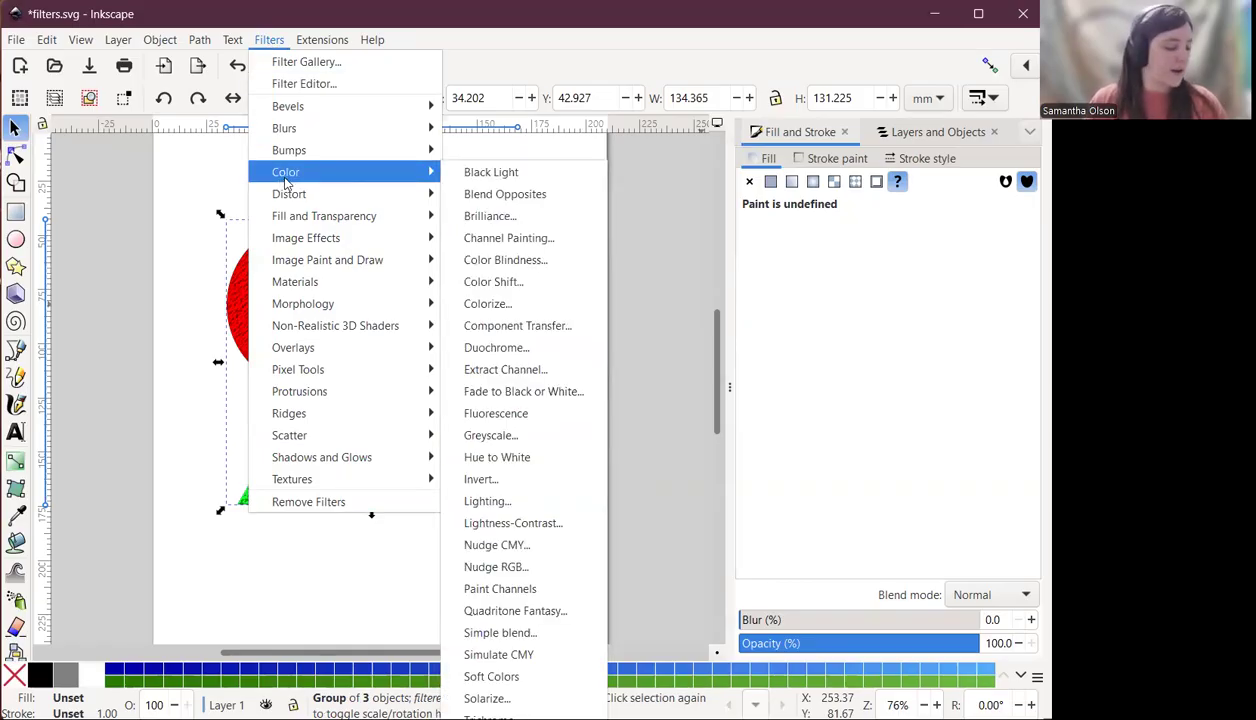
{"action": "left_click", "coordinate": [483, 287]}
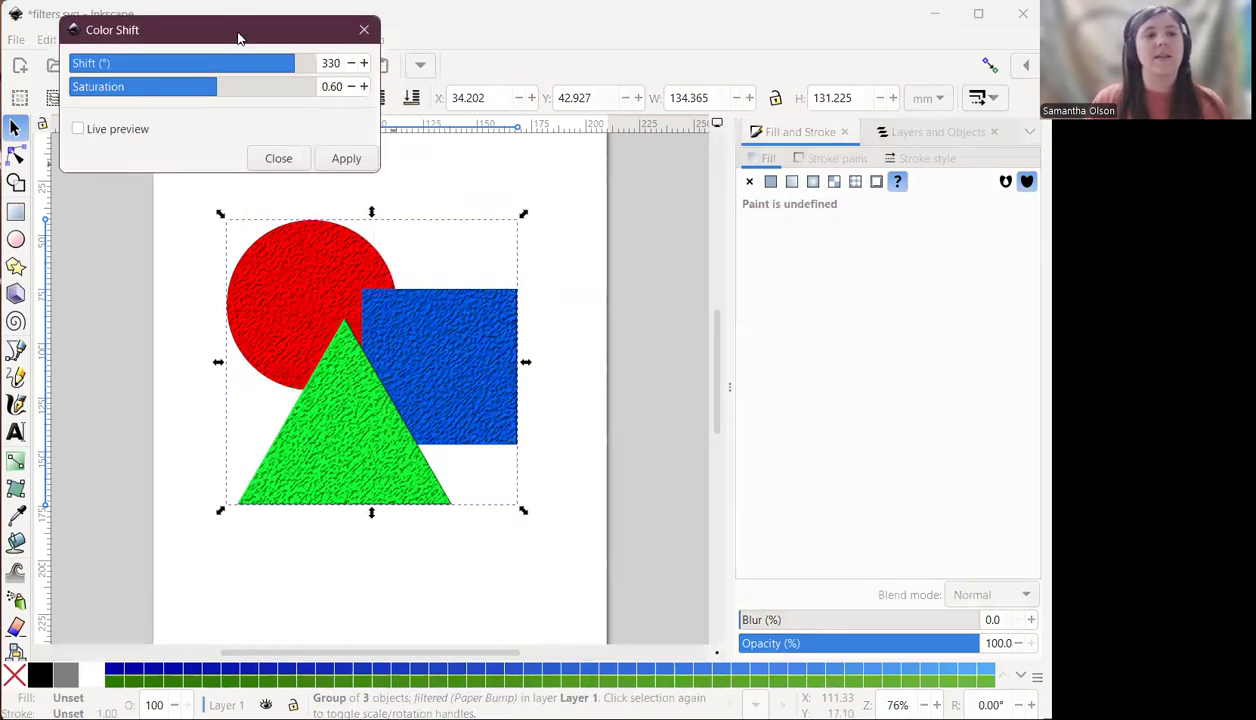
{"action": "left_click_drag", "start_coordinate": [236, 33], "coordinate": [622, 288]}
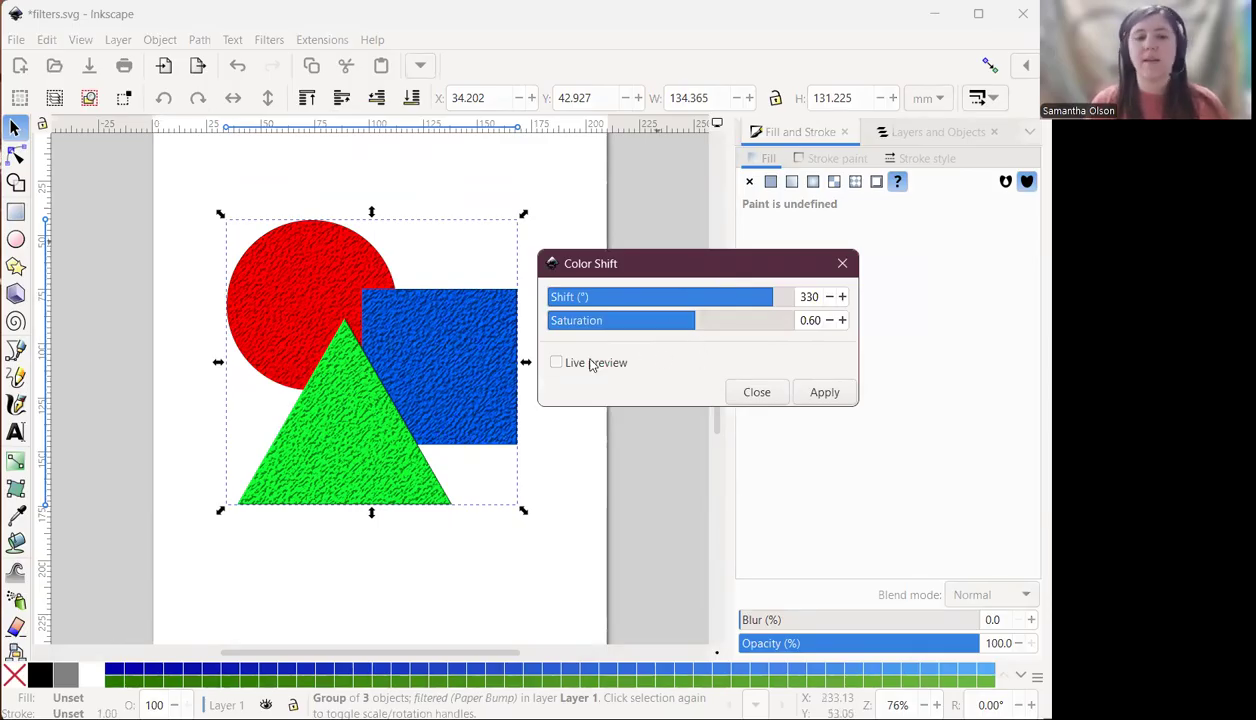
{"action": "left_click", "coordinate": [556, 363]}
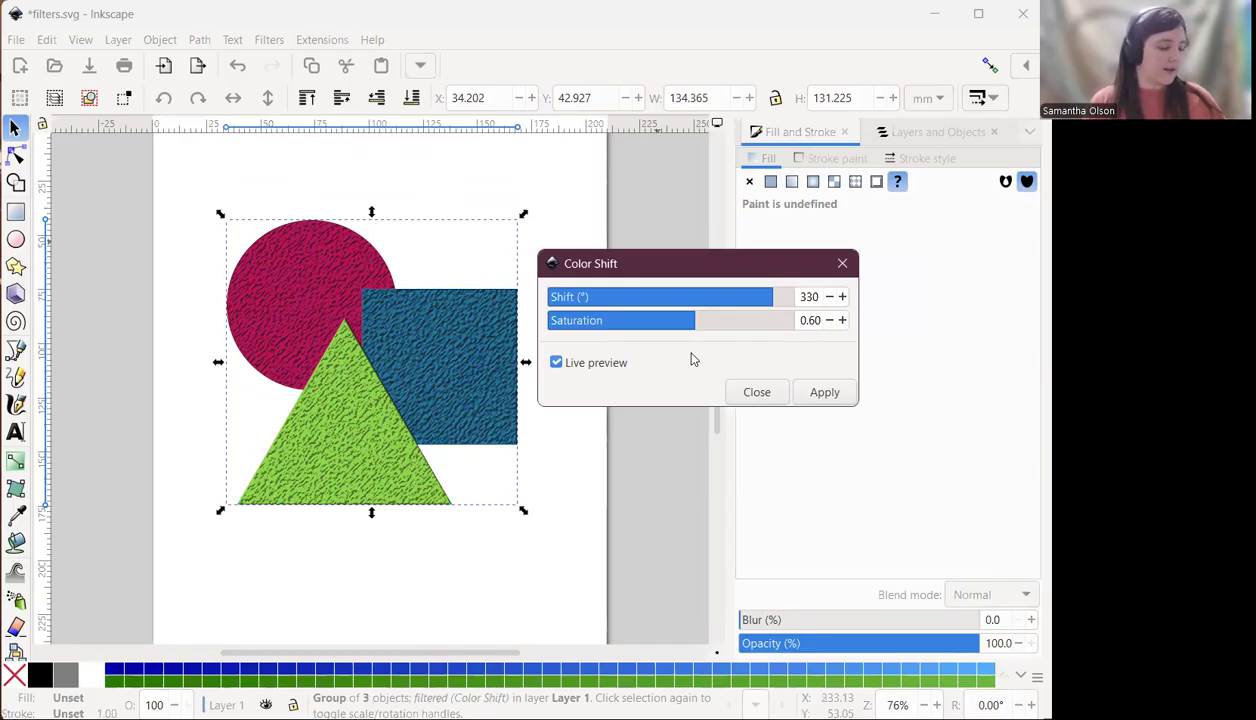
Try Color Shift amounts of 128, 232 and 157 degrees on the shapes with a saturation of 0.83.
{"action": "mouse_move", "coordinate": [751, 300]}
{"action": "left_mouse_down"}
{"action": "mouse_move", "coordinate": [636, 300]}
{"action": "mouse_move", "coordinate": [597, 320]}
{"action": "mouse_move", "coordinate": [745, 320]}
{"action": "left_mouse_up"}
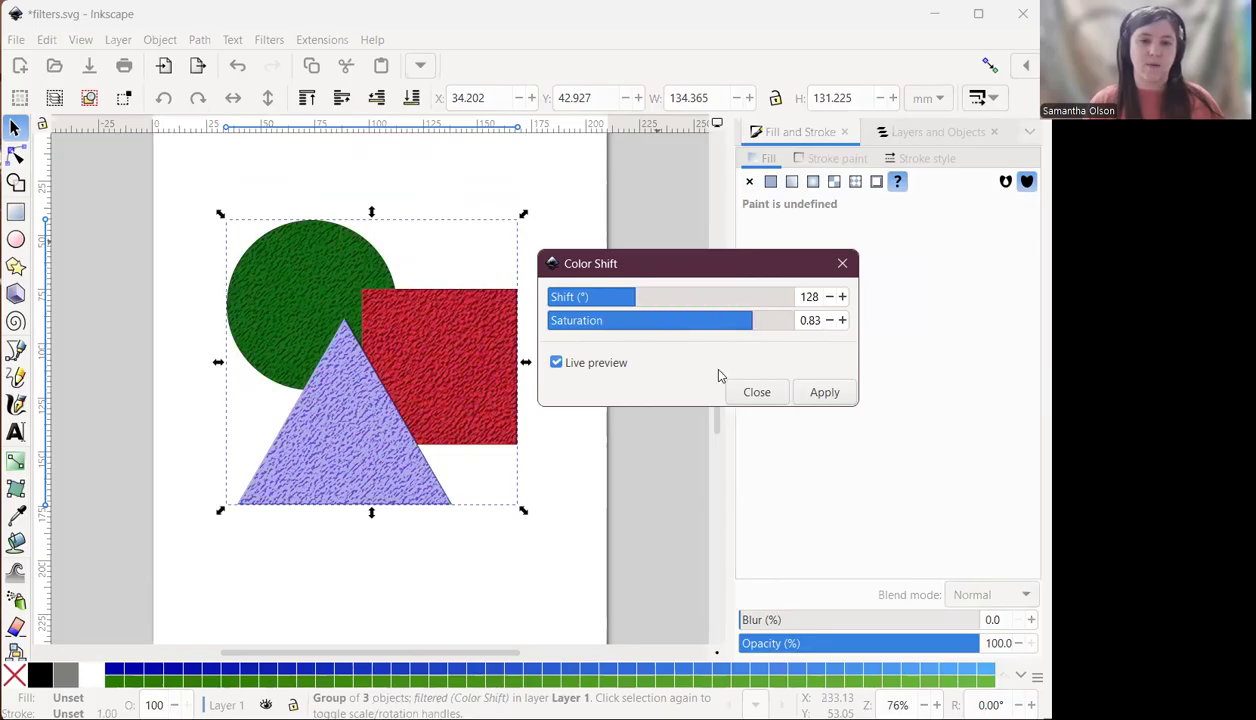
{"action": "left_click_drag", "start_coordinate": [642, 300], "coordinate": [706, 300]}
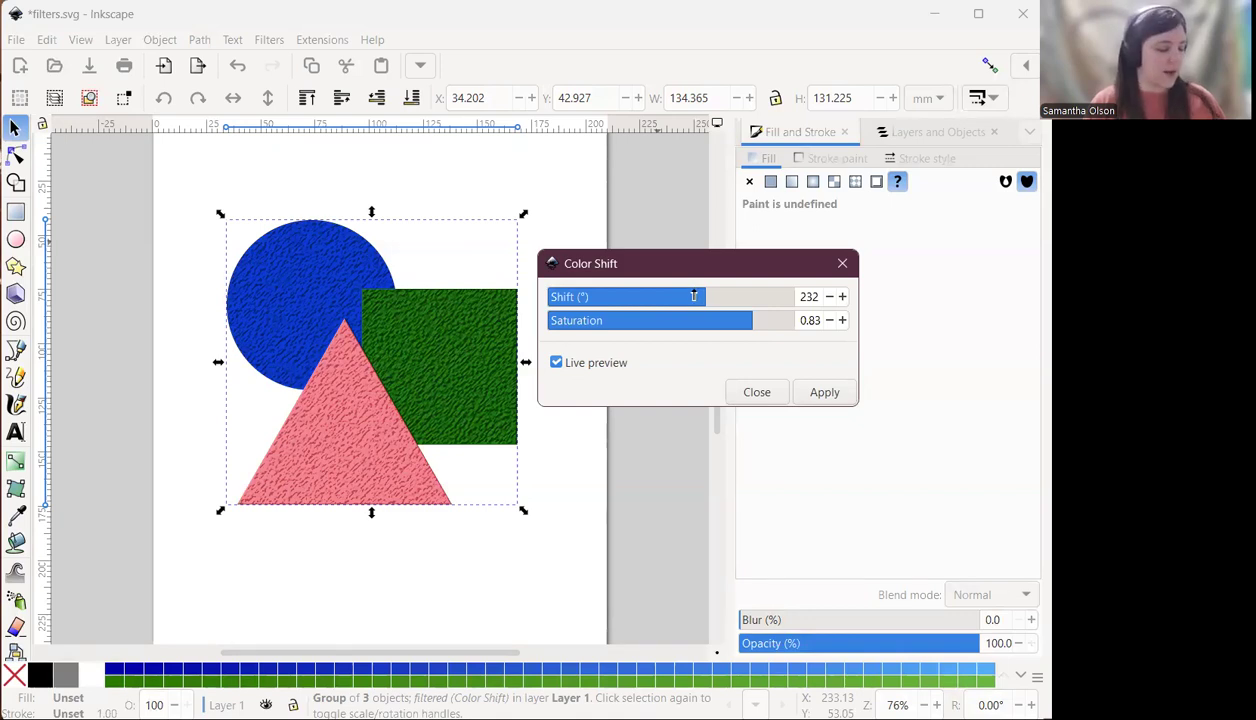
{"action": "left_click_drag", "start_coordinate": [693, 296], "coordinate": [653, 295]}
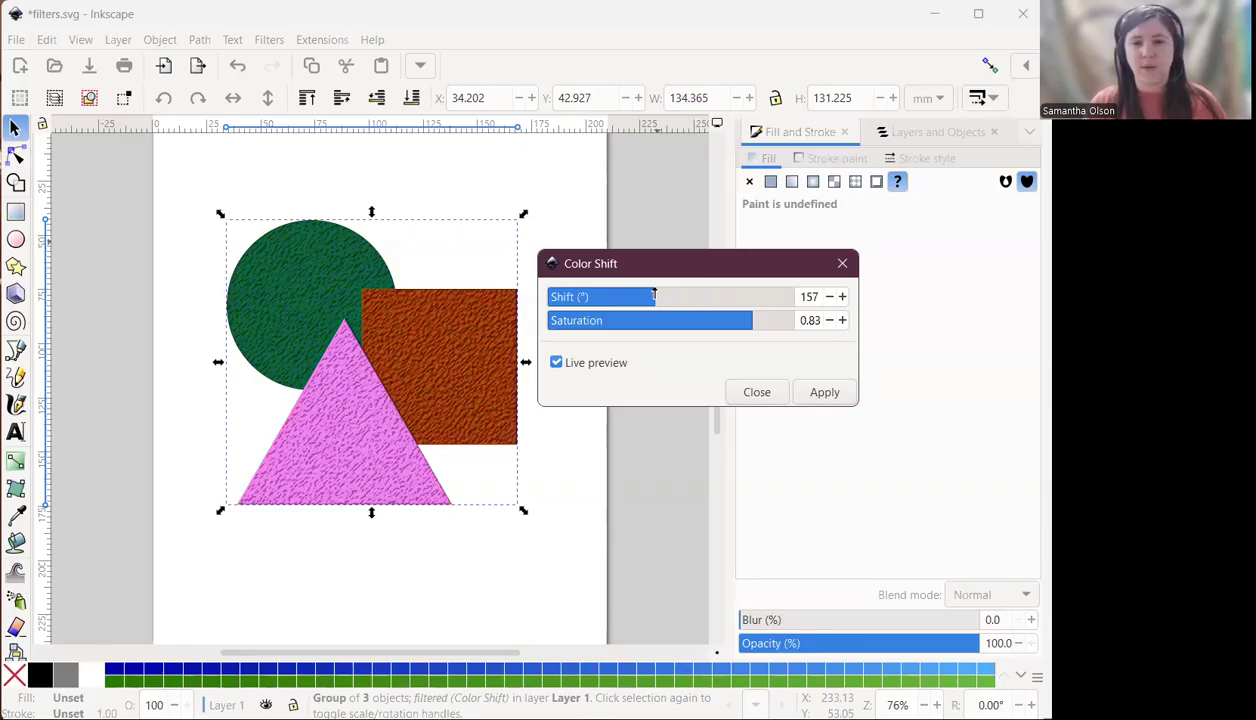
Set the colour shift to 150 degrees and the saturation to 0.50, and apply the filter to the group.
{"action": "left_click", "coordinate": [829, 297]}
{"action": "left_click", "coordinate": [829, 297]}
{"action": "left_click", "coordinate": [829, 297]}
{"action": "left_click", "coordinate": [829, 297]}
{"action": "left_click", "coordinate": [829, 297]}
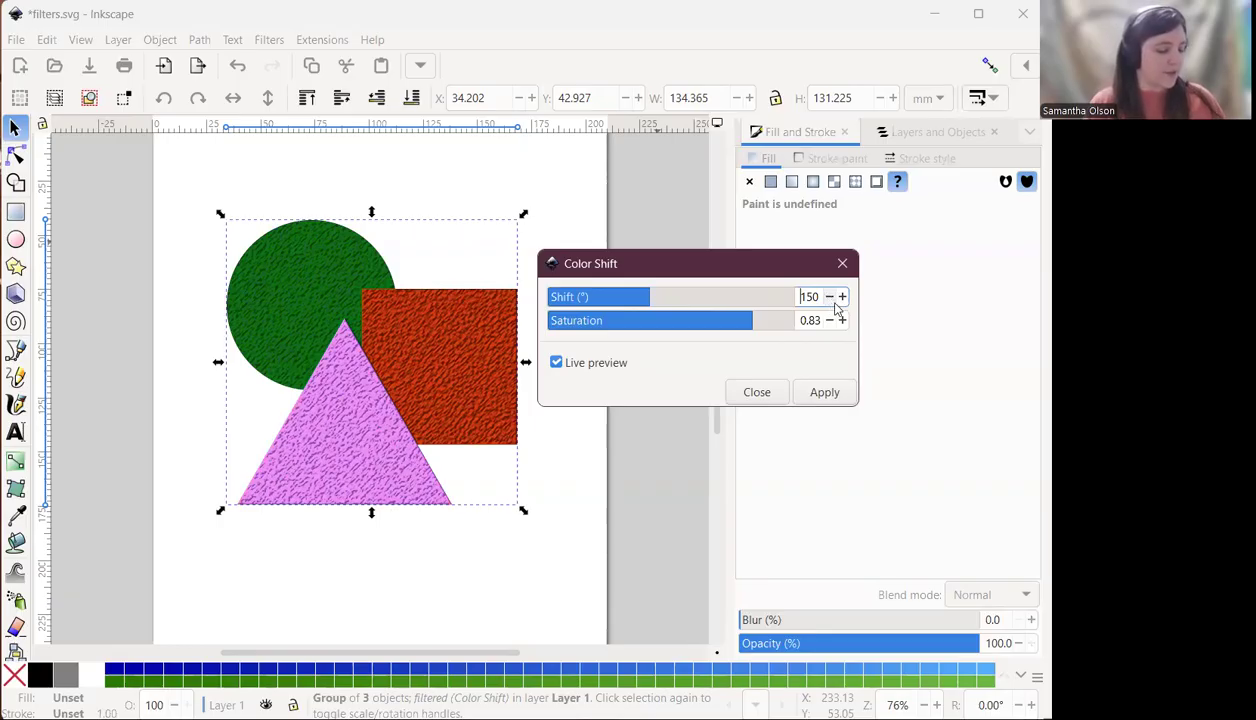
{"action": "left_click", "coordinate": [829, 322]}
{"action": "left_click", "coordinate": [830, 322]}
{"action": "left_click", "coordinate": [830, 322]}
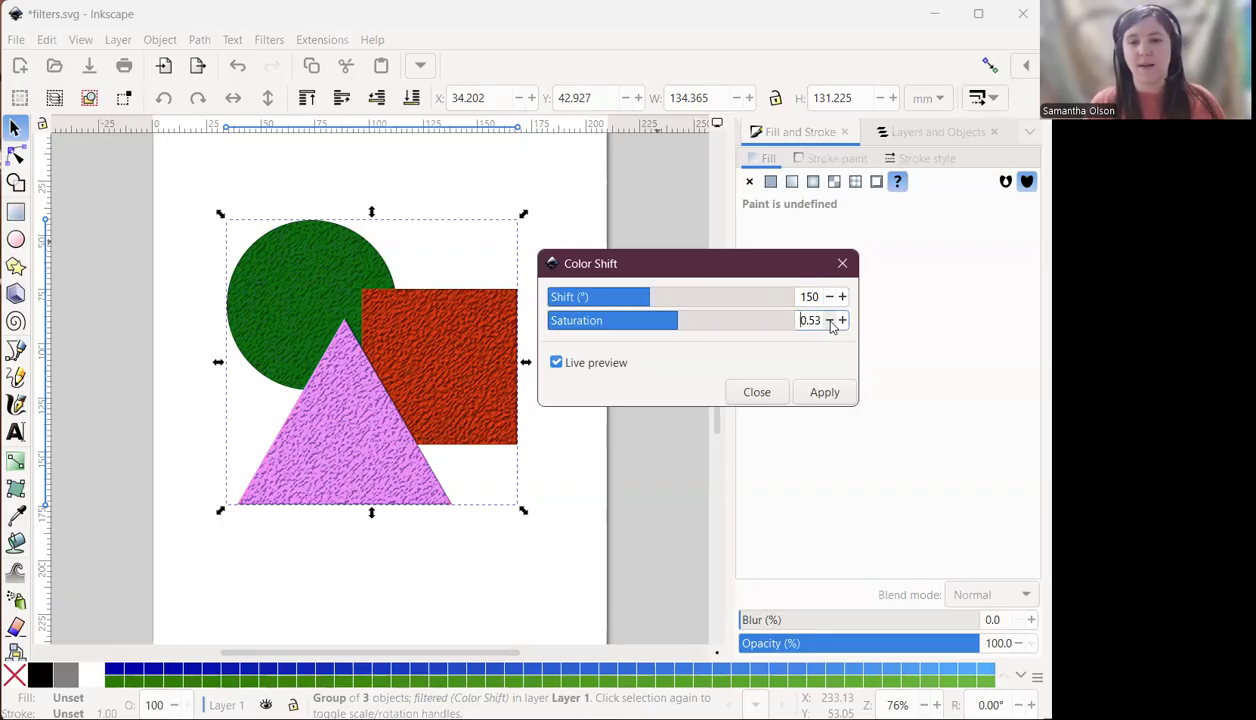
{"action": "double_click", "coordinate": [817, 319]}
{"action": "type", "text": "0.50"}
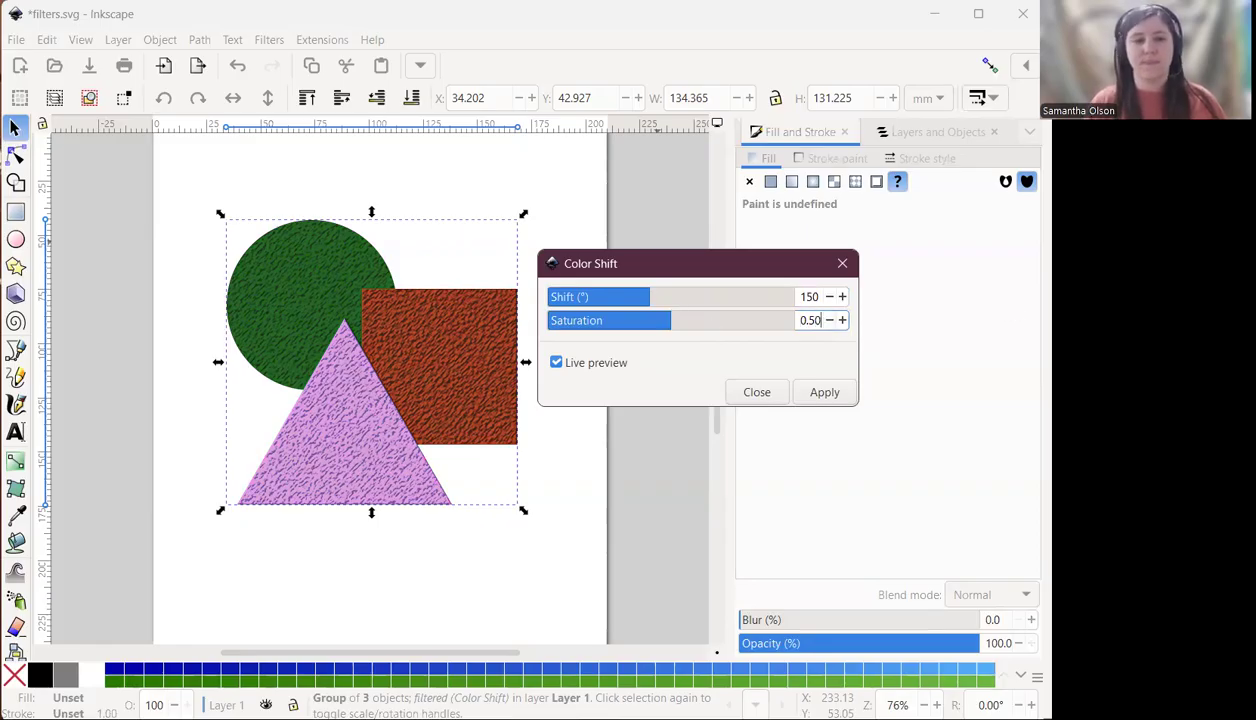
{"action": "left_click", "coordinate": [823, 392]}
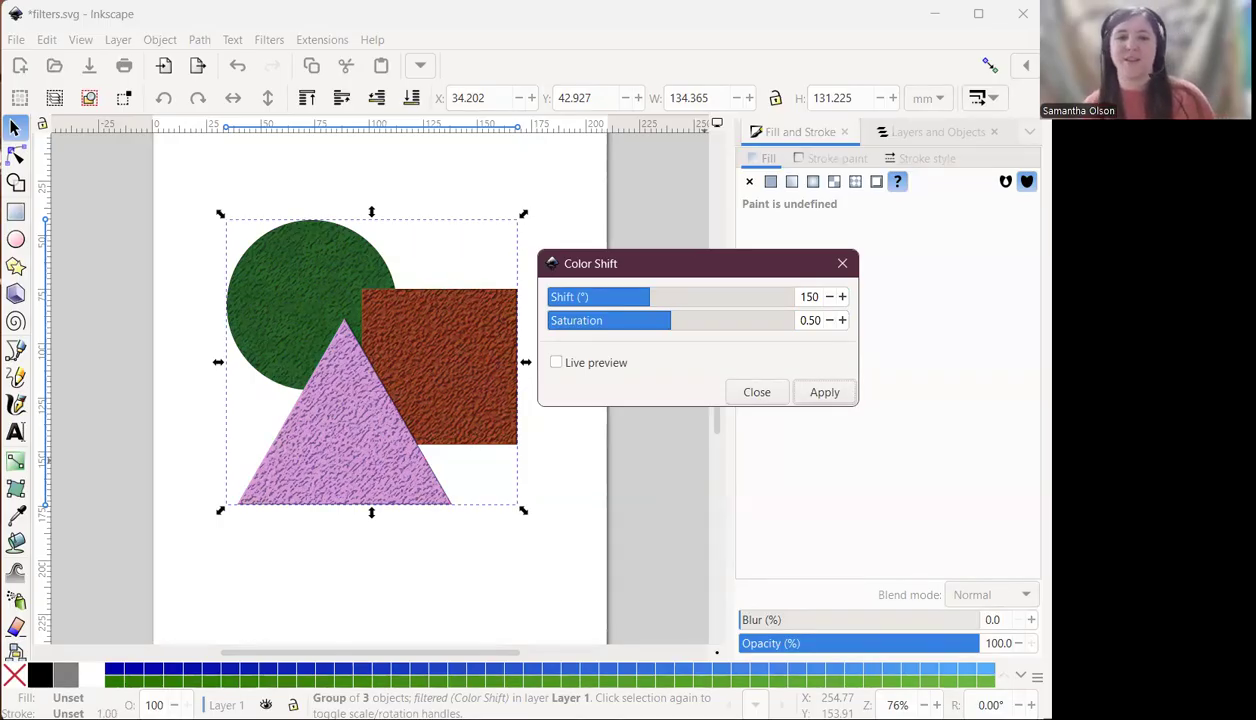
Apply the same Color Shift a second time, close the dialog, and undo and redo back to the single application.
{"action": "left_click", "coordinate": [822, 392]}
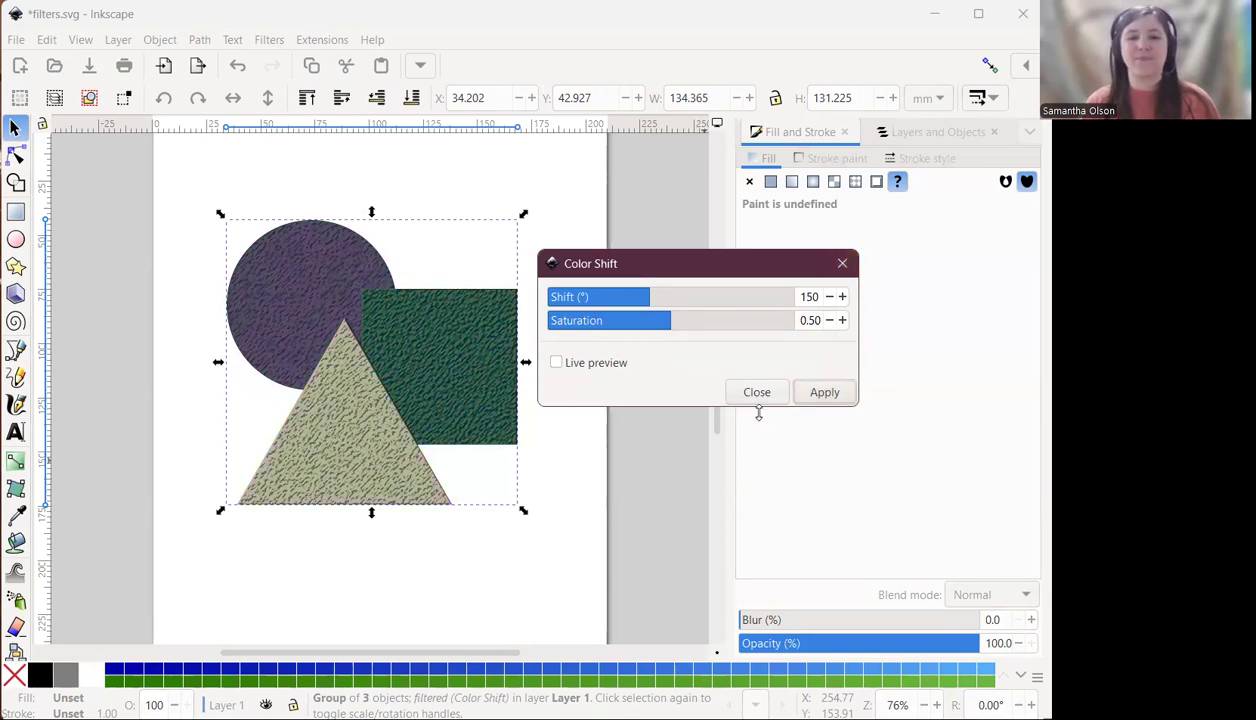
{"action": "left_click", "coordinate": [842, 263]}
{"action": "key", "text": "ctrl+z"}
{"action": "key", "text": "ctrl+z"}
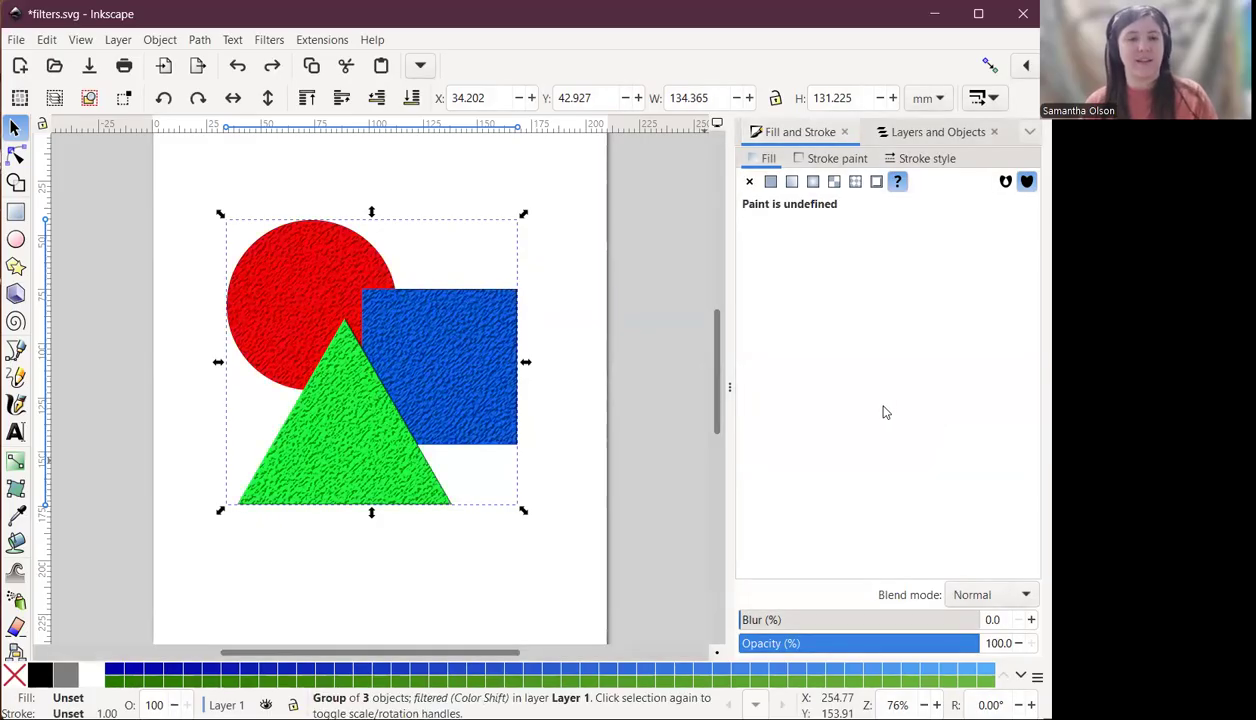
{"action": "key", "text": "ctrl+shift+z"}
{"action": "key", "text": "ctrl+z"}
{"action": "key", "text": "ctrl+shift+z"}
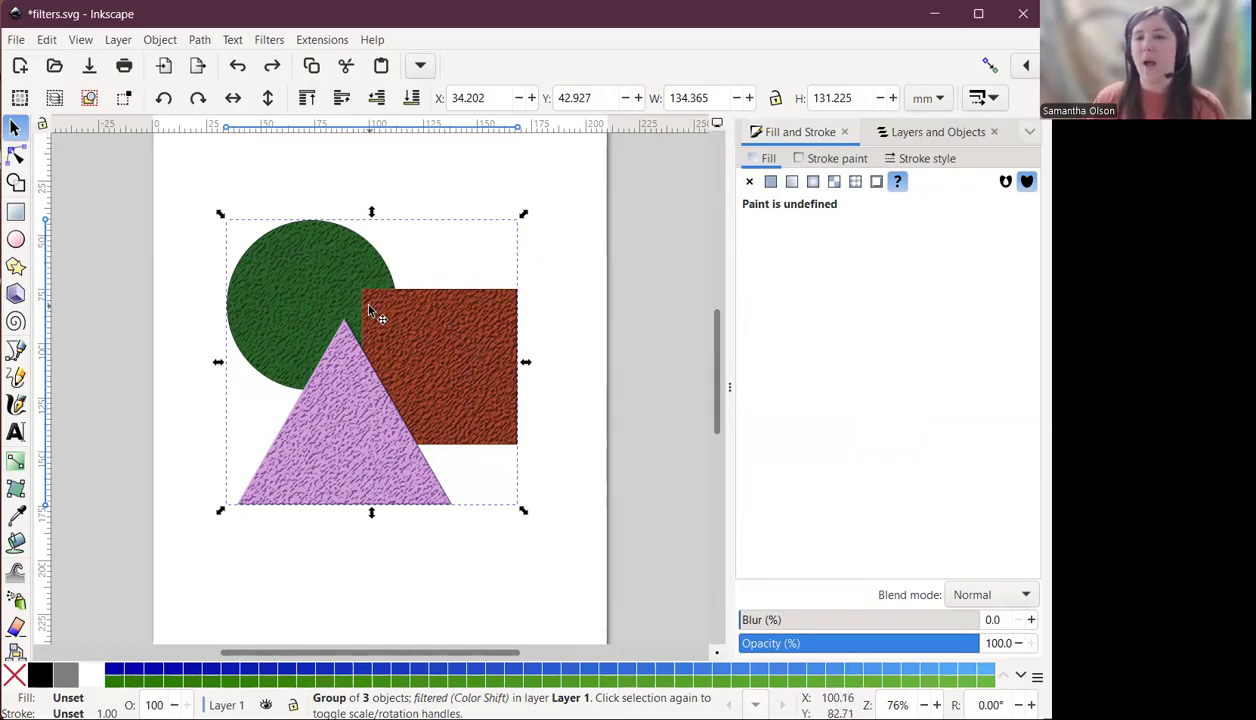
Remove all filters from the grouped shapes.
{"action": "left_click", "coordinate": [270, 41]}
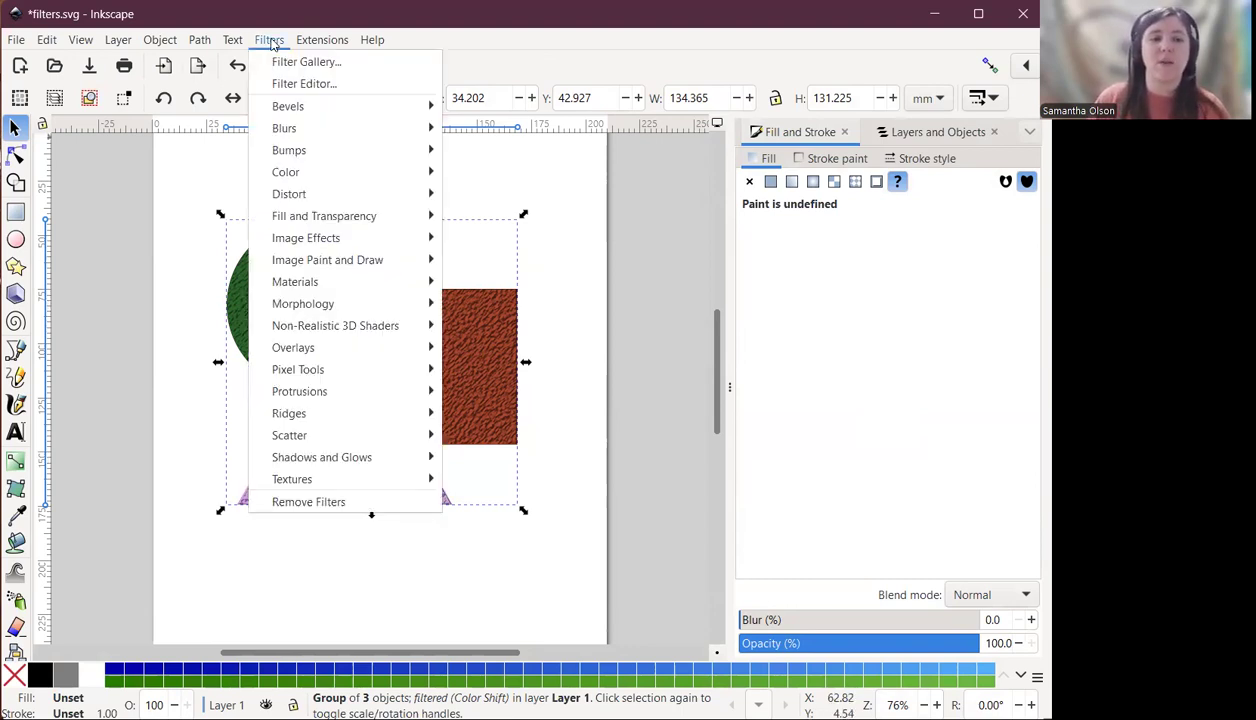
{"action": "left_click", "coordinate": [320, 499]}
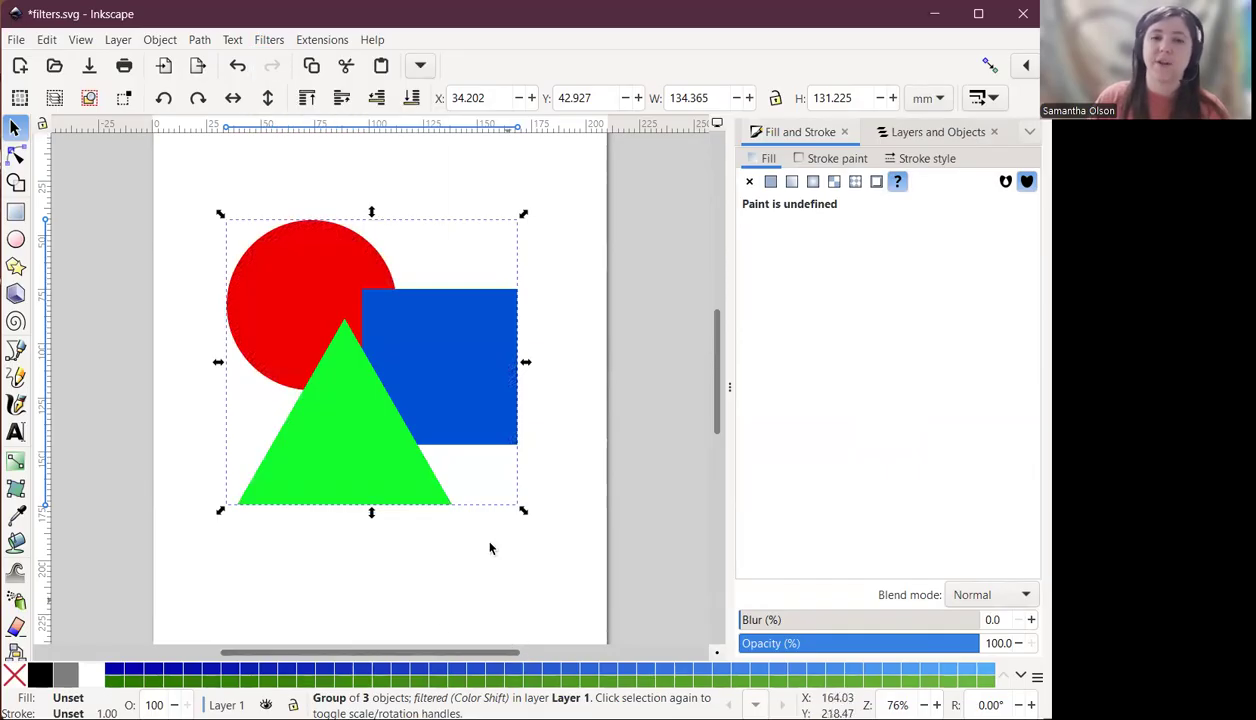
Open the Light Eraser filter for the group with live preview, setting expansion to 146.0 and erosion to 346.7.
{"action": "left_click", "coordinate": [269, 40]}
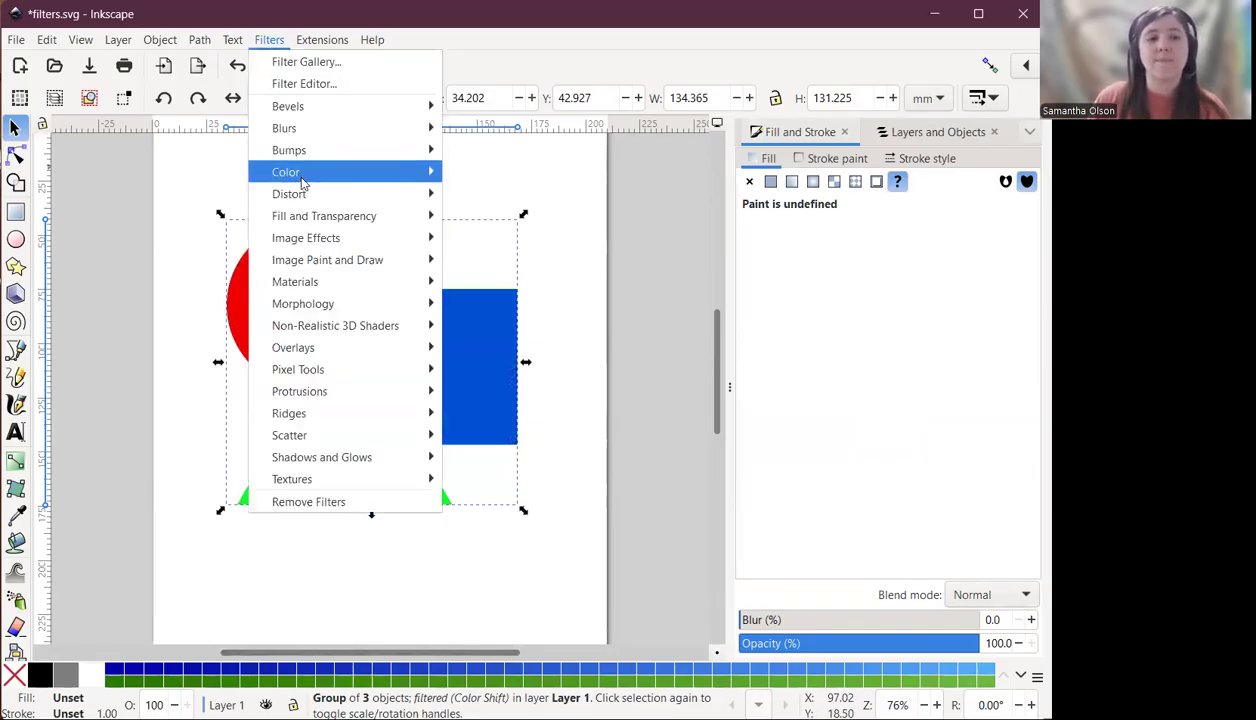
{"action": "mouse_move", "coordinate": [323, 216]}
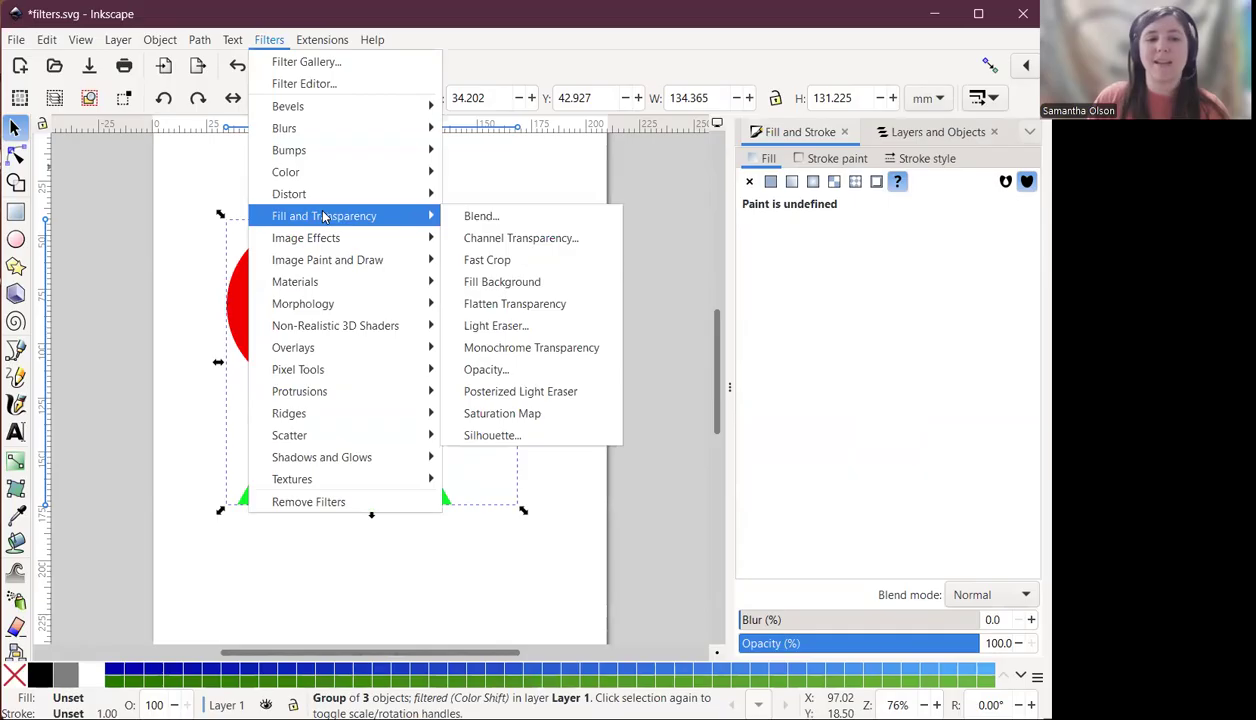
{"action": "left_click", "coordinate": [497, 326]}
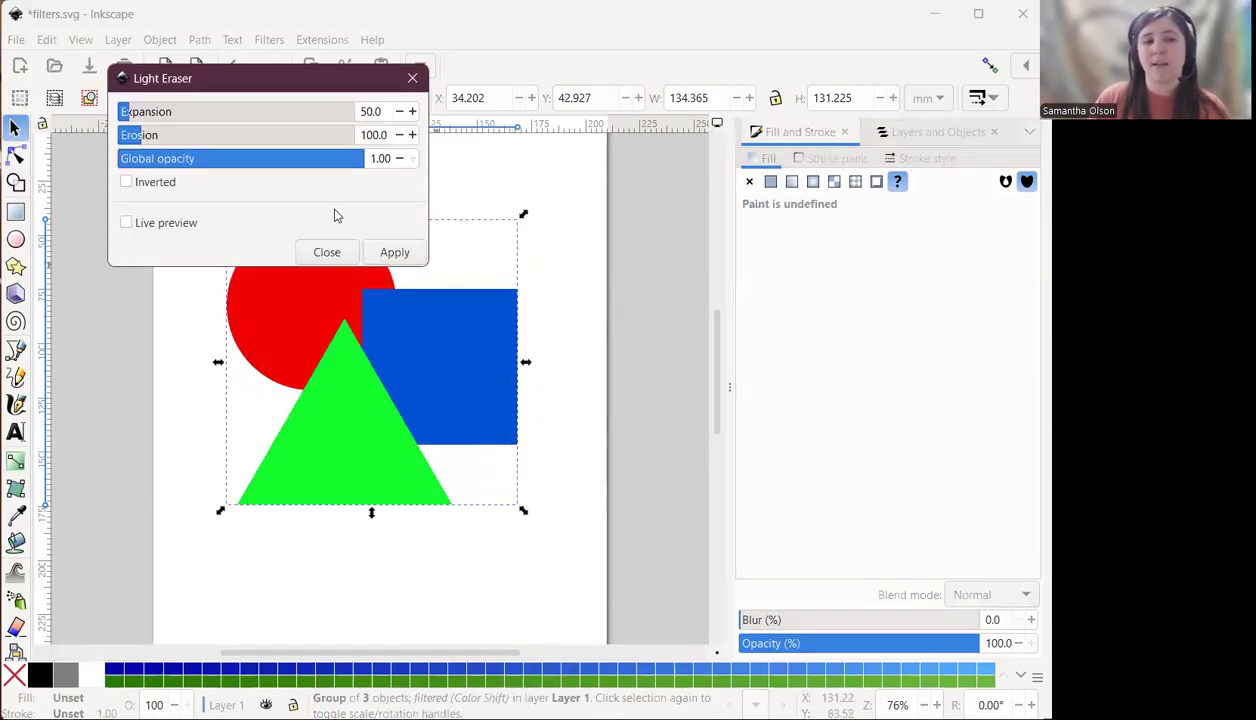
{"action": "left_click_drag", "start_coordinate": [144, 120], "coordinate": [201, 134]}
{"action": "left_click", "coordinate": [126, 222]}
{"action": "left_click", "coordinate": [199, 134]}
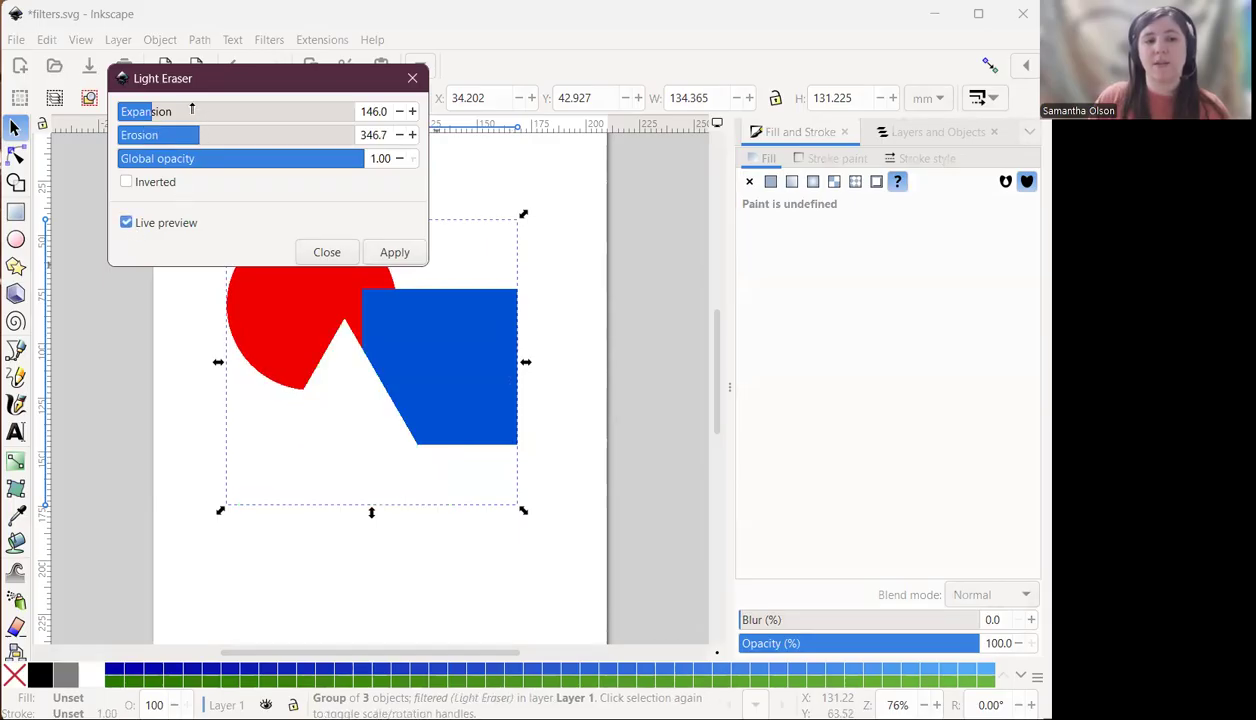
Apply the Light Eraser with expansion 460.3, erosion 194.5 and global opacity 0.48 to the group.
{"action": "left_click", "coordinate": [160, 134]}
{"action": "left_click", "coordinate": [196, 112]}
{"action": "left_click", "coordinate": [226, 113]}
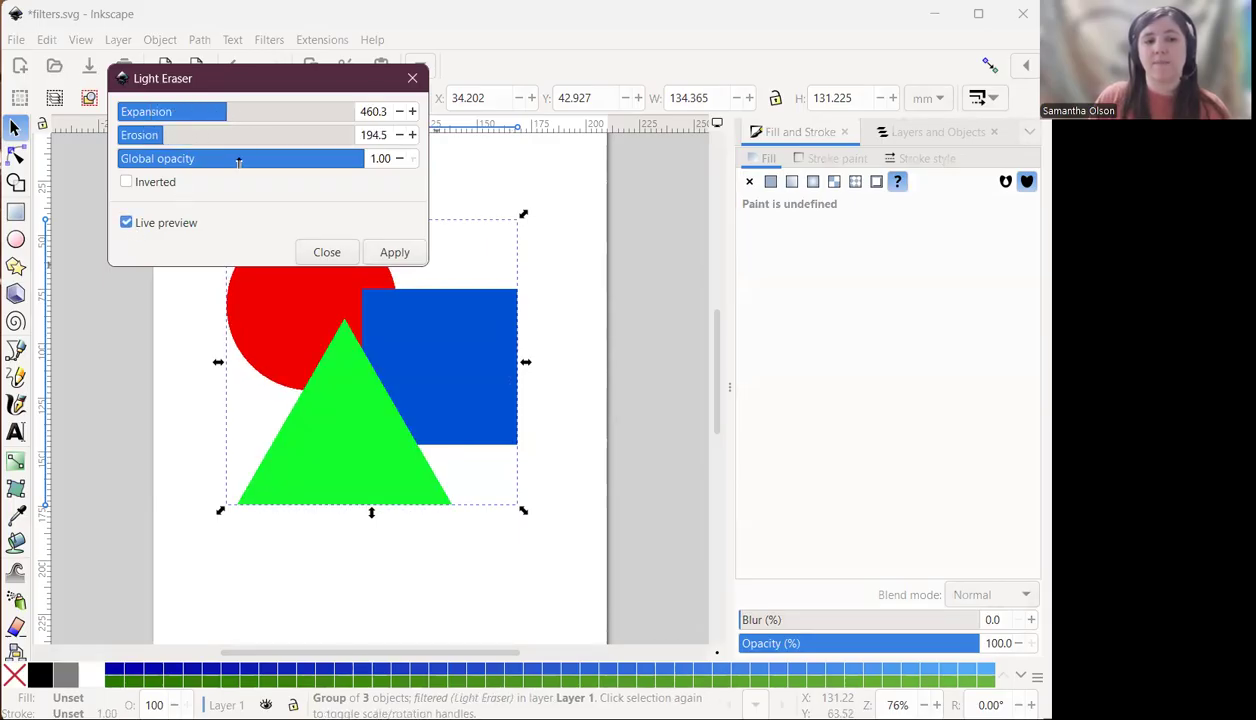
{"action": "left_click", "coordinate": [236, 158]}
{"action": "left_click", "coordinate": [386, 253]}
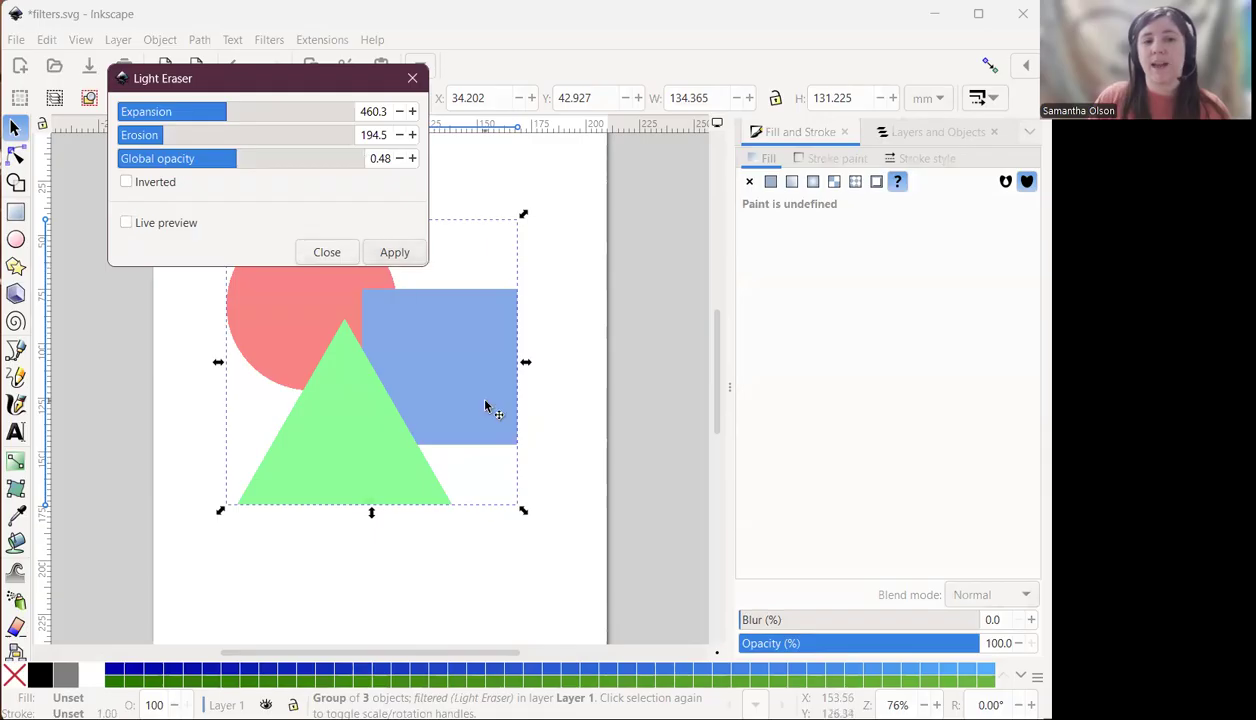